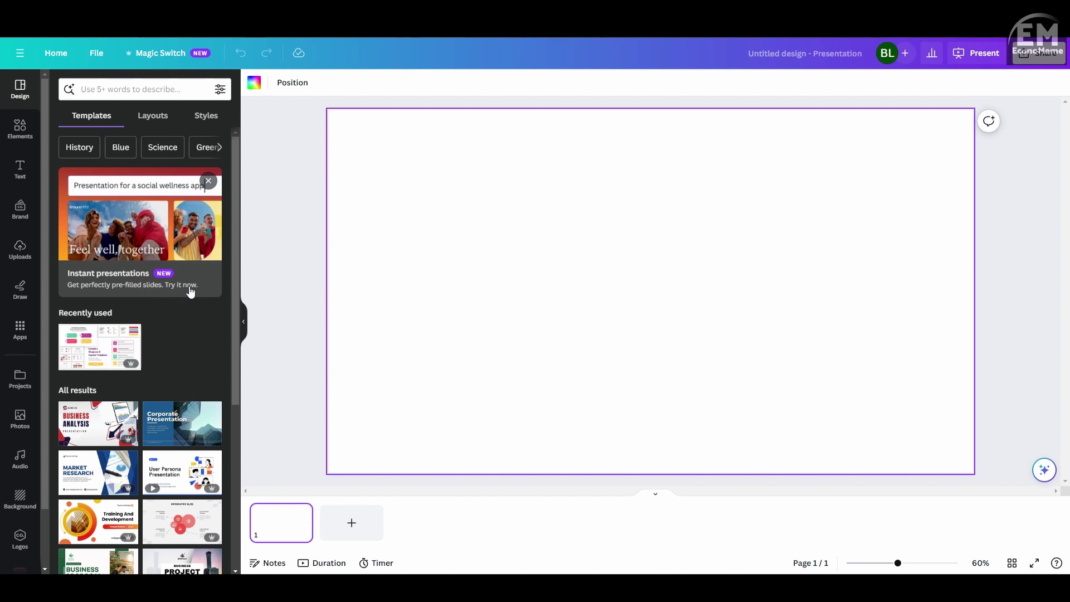
# Search templates for an energy and renewable resources presentation and open the first AI-crafted result.
pyautogui.click(182, 229)
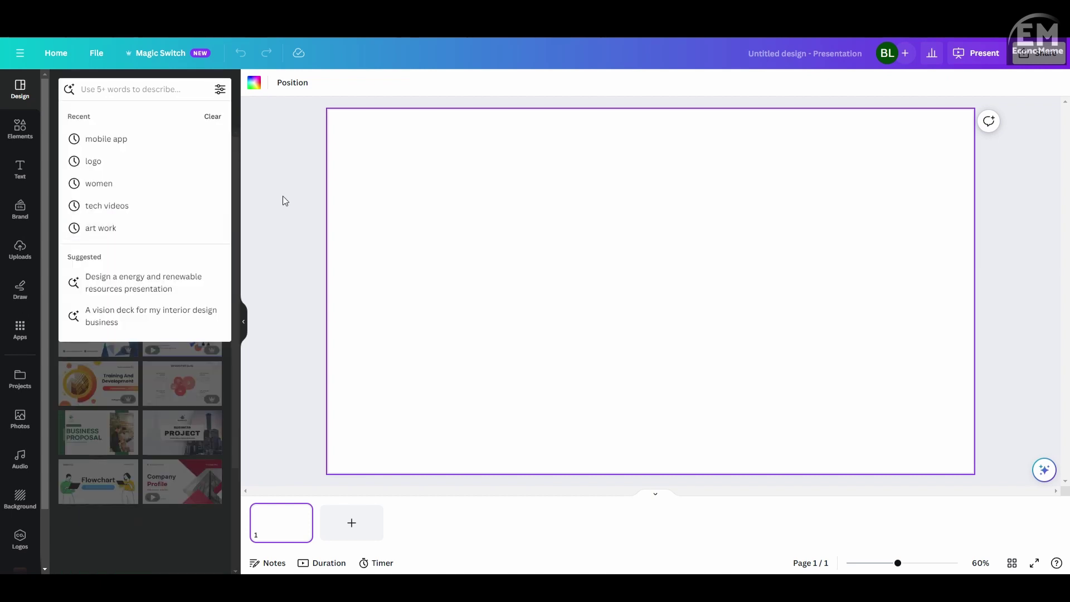
pyautogui.click(183, 287)
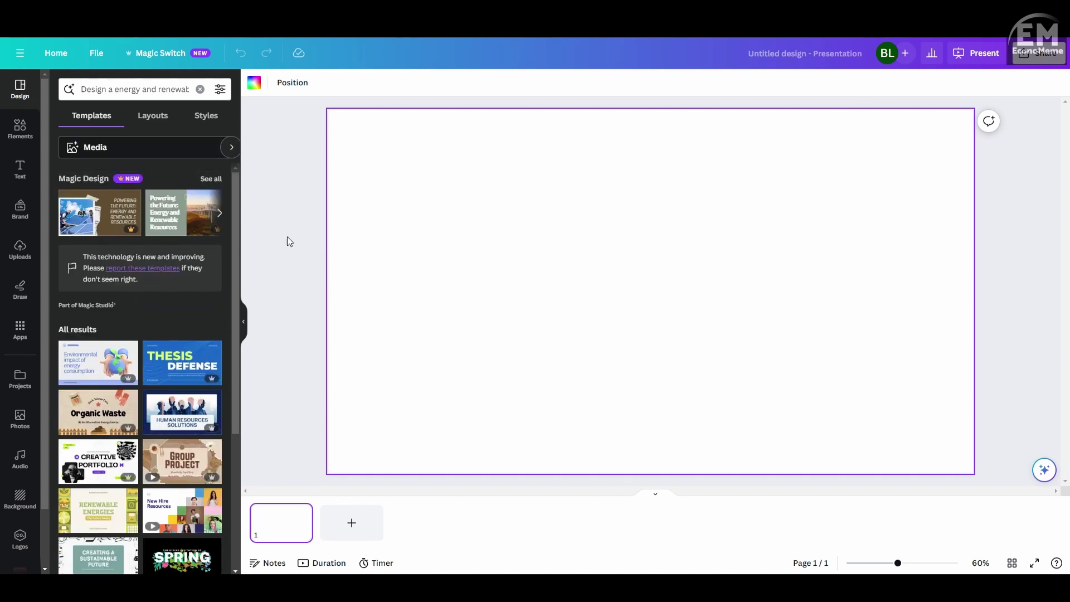
pyautogui.click(167, 94)
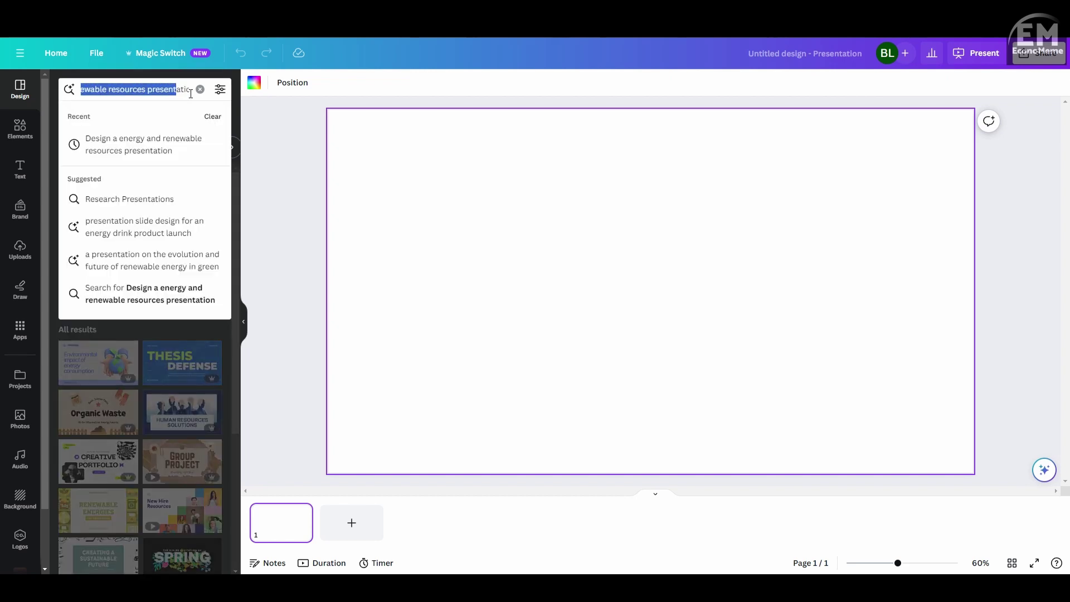
pyautogui.click(273, 132)
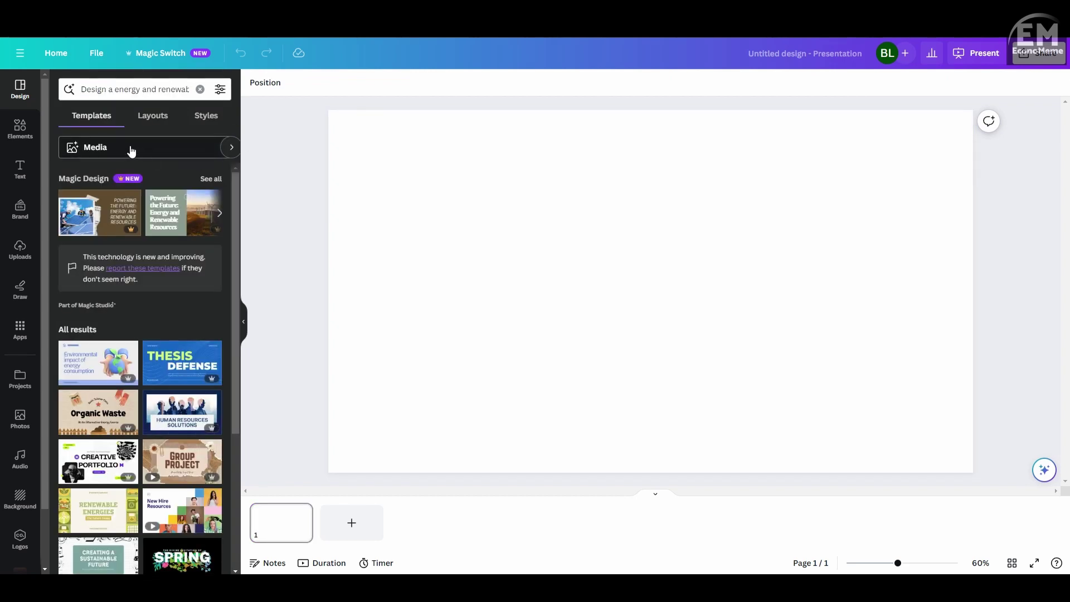
pyautogui.moveTo(91, 214)
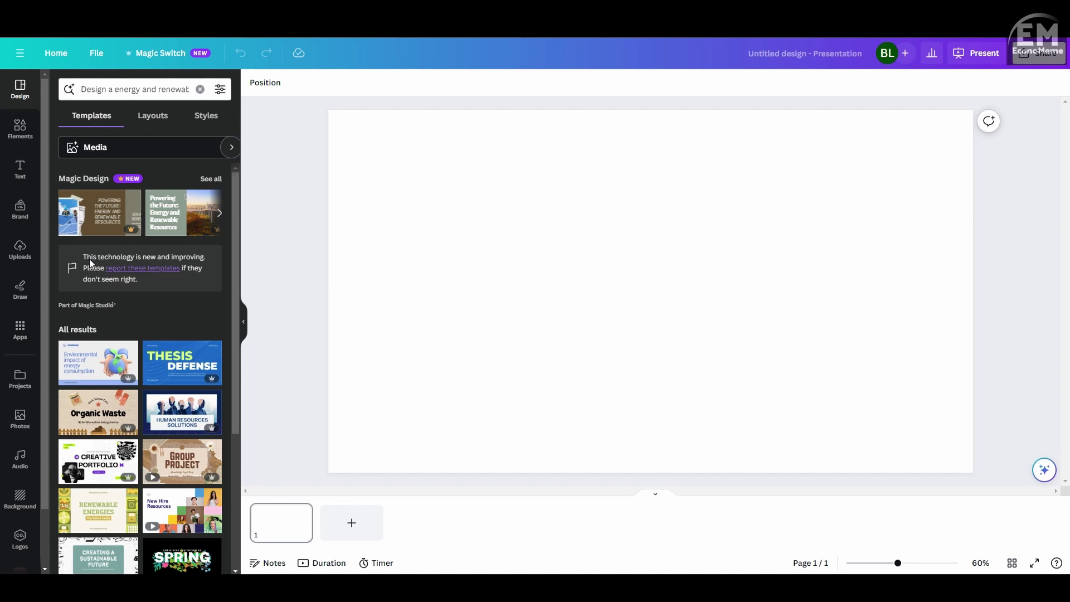
pyautogui.click(102, 207)
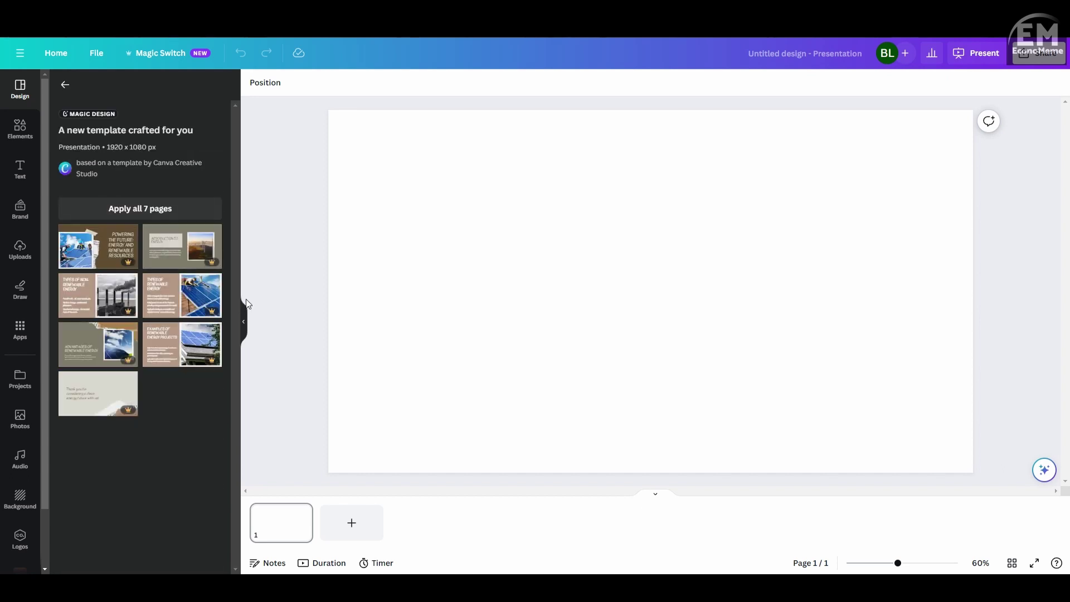
# Apply all 7 energy template pages and scroll through slides 1 to 7.
pyautogui.click(169, 208)
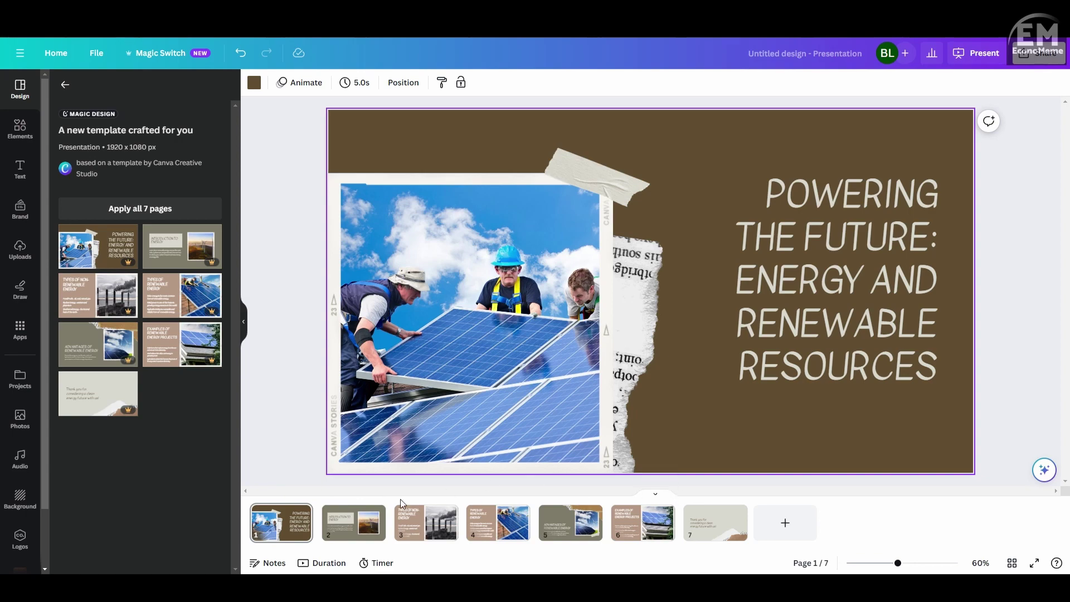
pyautogui.scroll(-2, 476, 392)
pyautogui.scroll(-2, 476, 392)
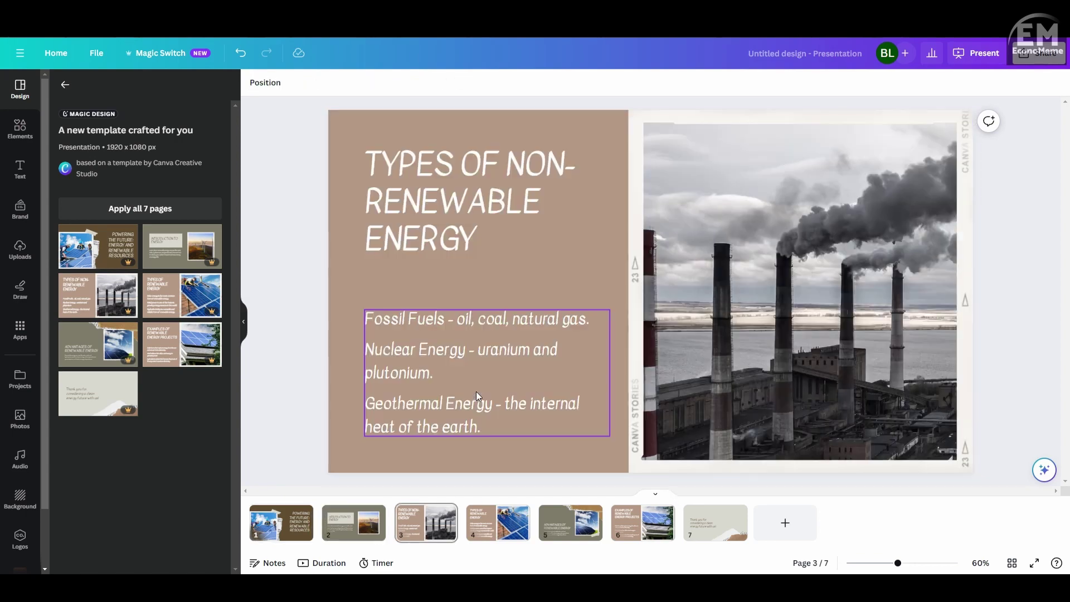
pyautogui.scroll(-4, 307, 382)
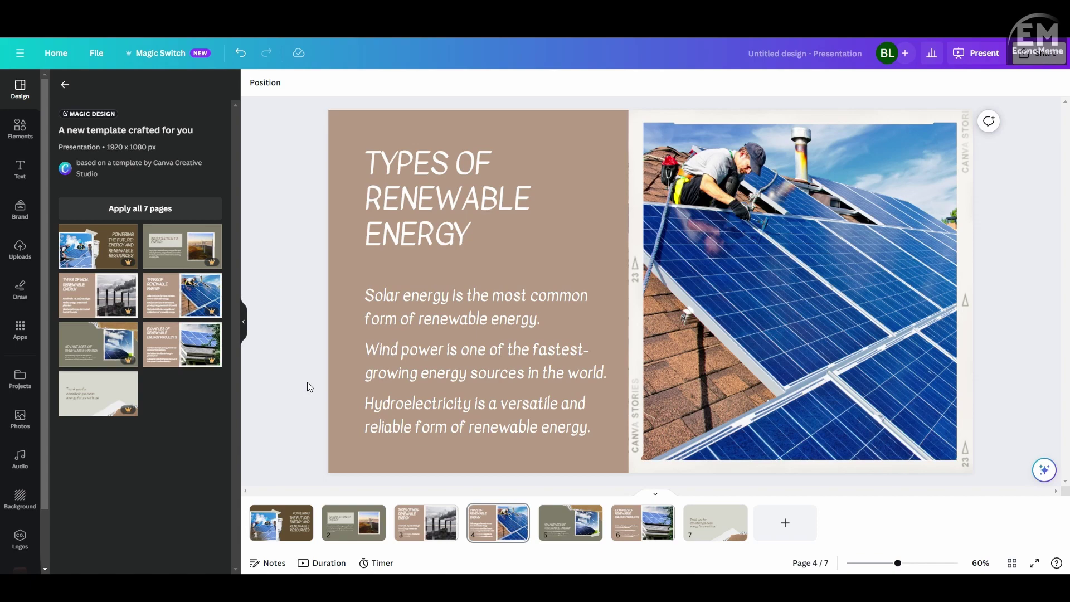
pyautogui.scroll(-4, 307, 387)
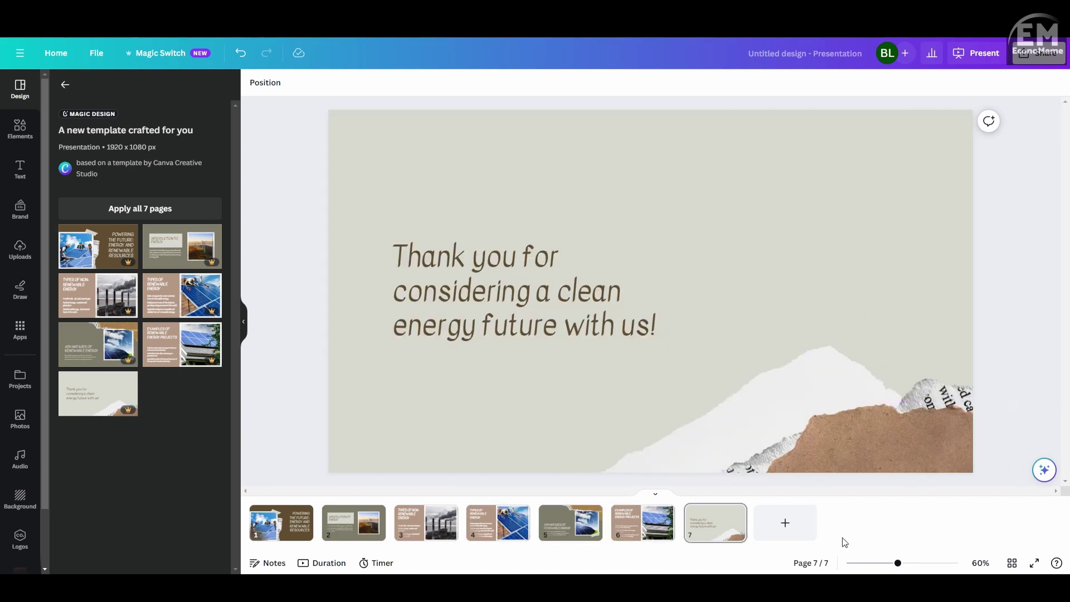
# Delete the seven energy slides one by one, from Powering the Future to the thank-you slide.
pyautogui.click(301, 512)
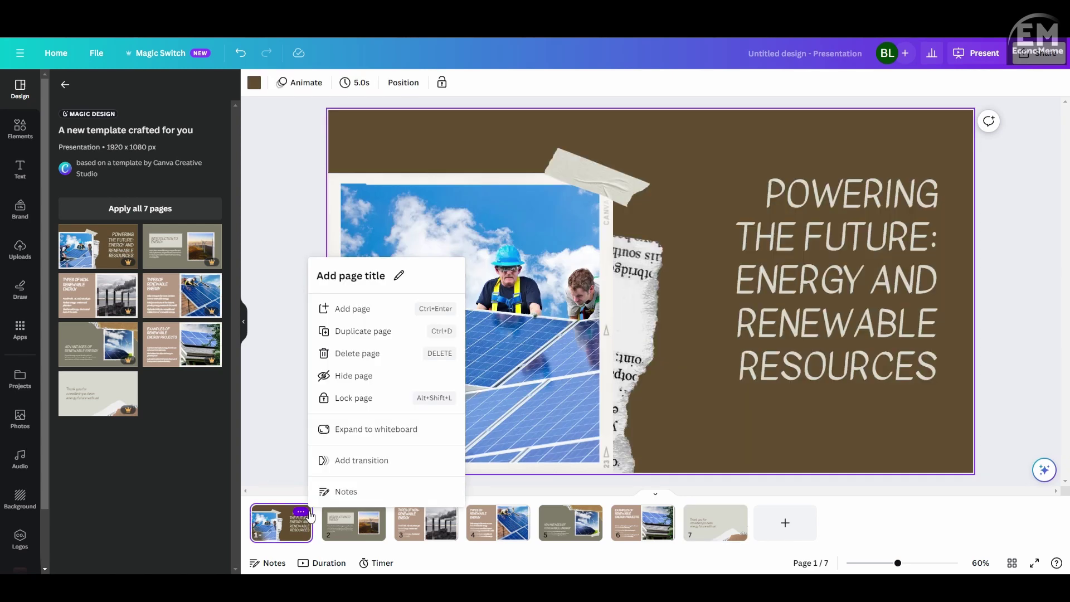
pyautogui.click(367, 360)
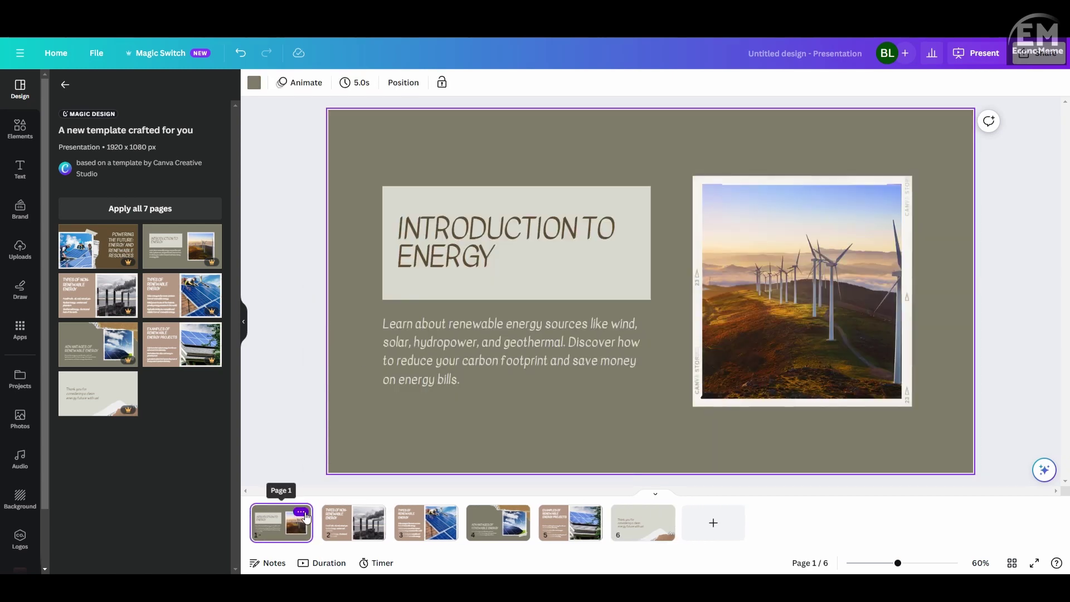
pyautogui.click(301, 511)
pyautogui.click(353, 355)
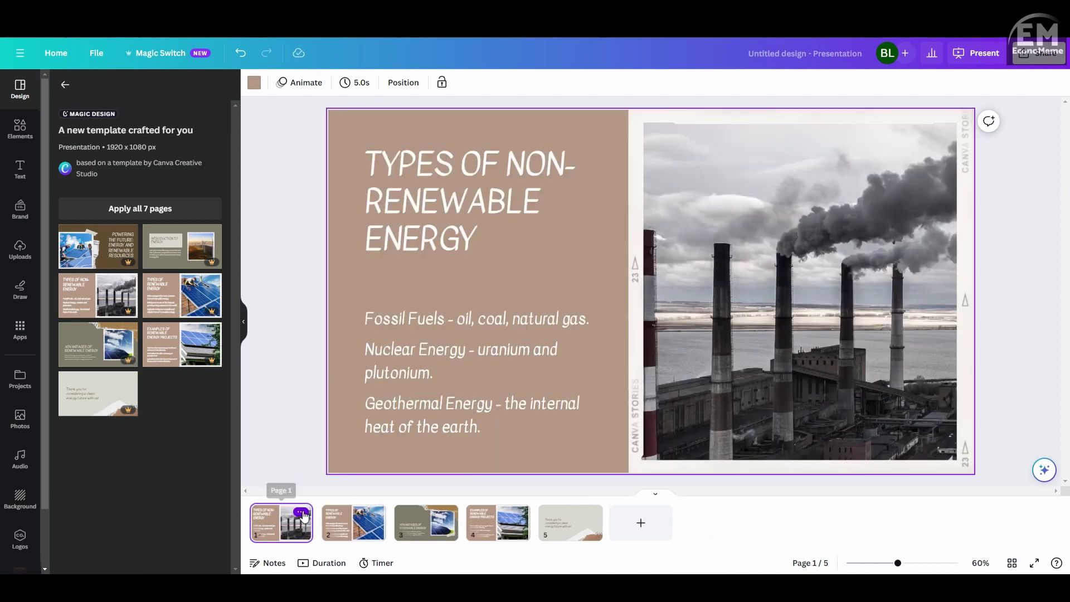
pyautogui.click(301, 512)
pyautogui.click(346, 355)
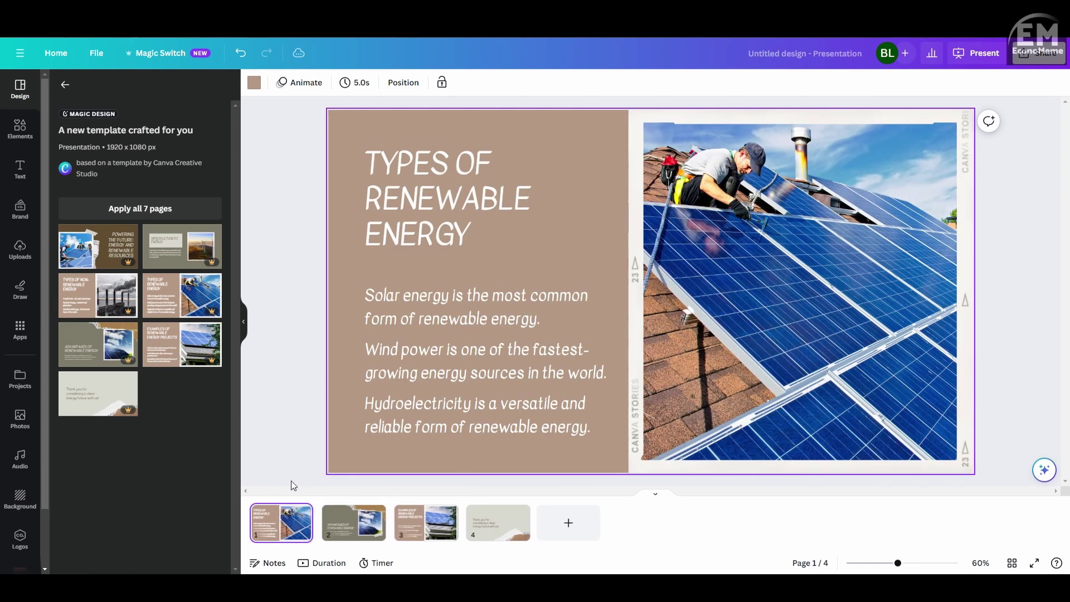
pyautogui.click(302, 512)
pyautogui.click(355, 354)
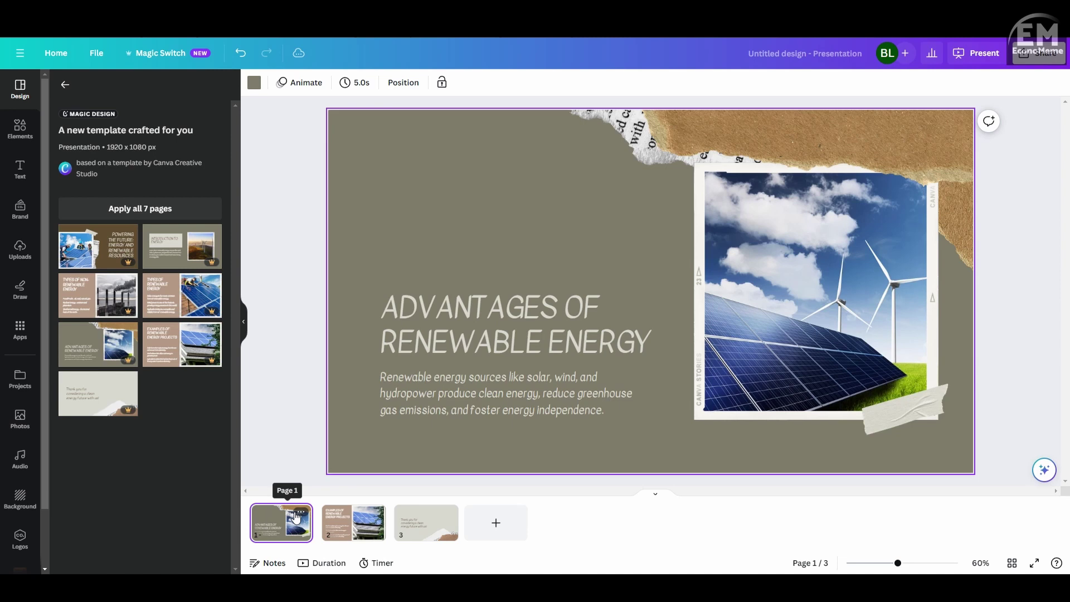
pyautogui.click(301, 512)
pyautogui.click(360, 354)
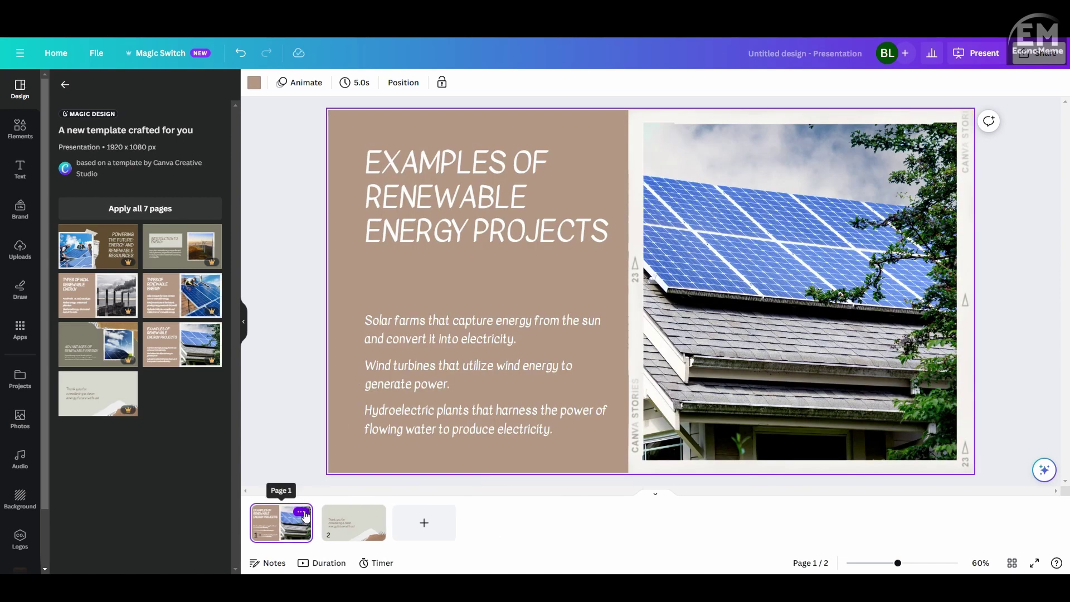
pyautogui.click(301, 512)
pyautogui.click(356, 355)
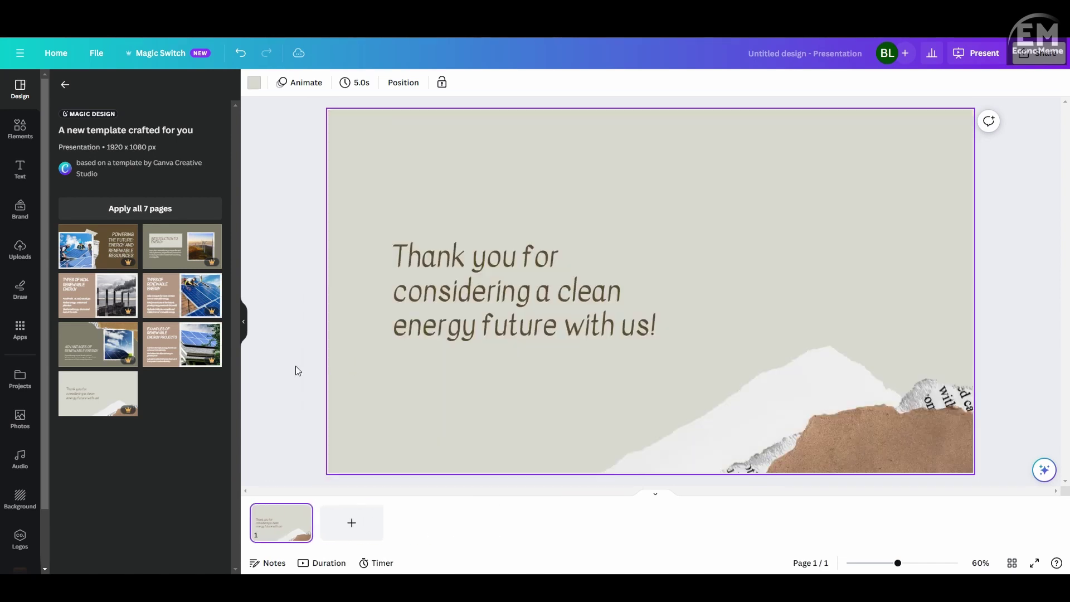
pyautogui.click(301, 512)
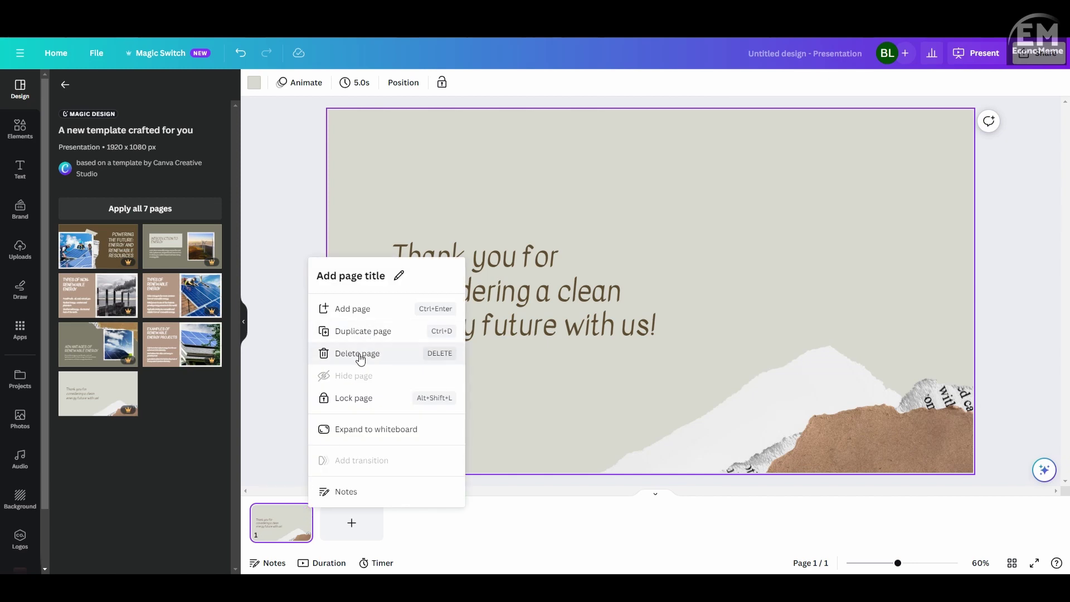
pyautogui.click(358, 354)
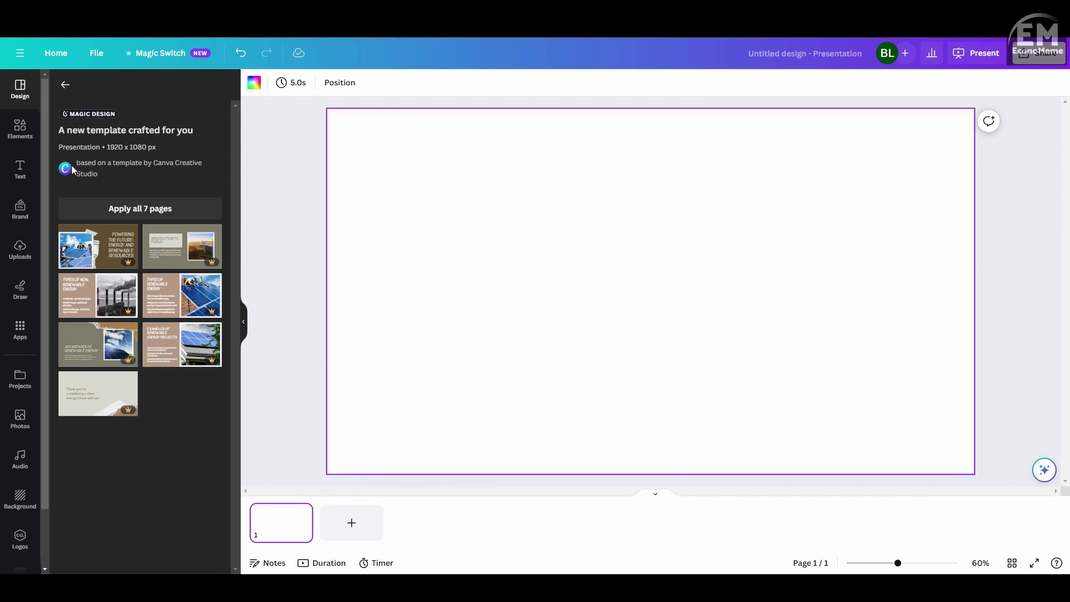
# Preview the Business Presentation template and apply all 10 of its pages.
pyautogui.click(98, 179)
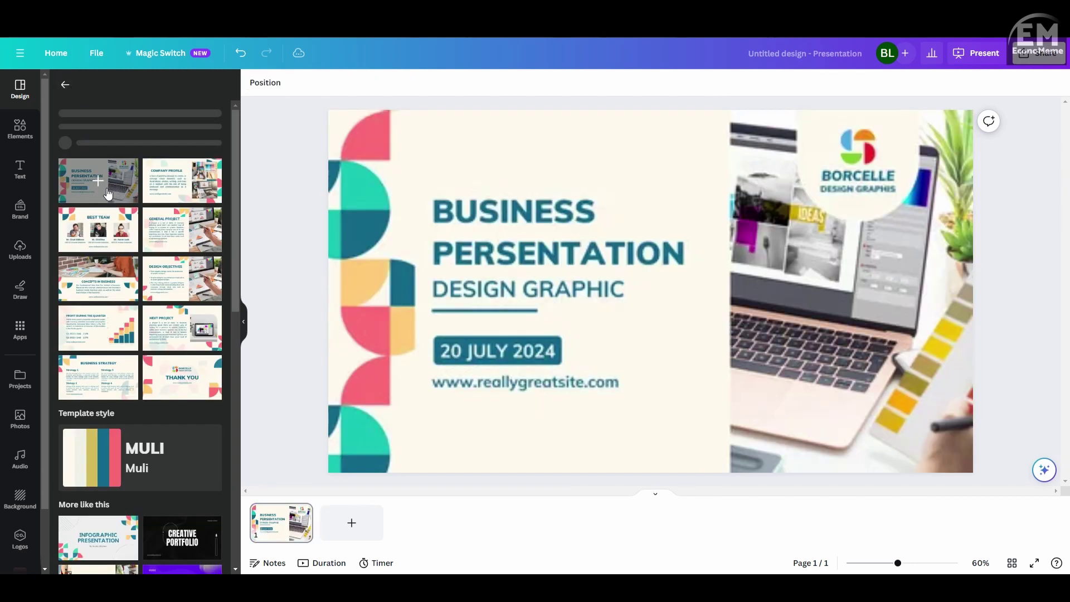
pyautogui.click(185, 190)
pyautogui.click(148, 215)
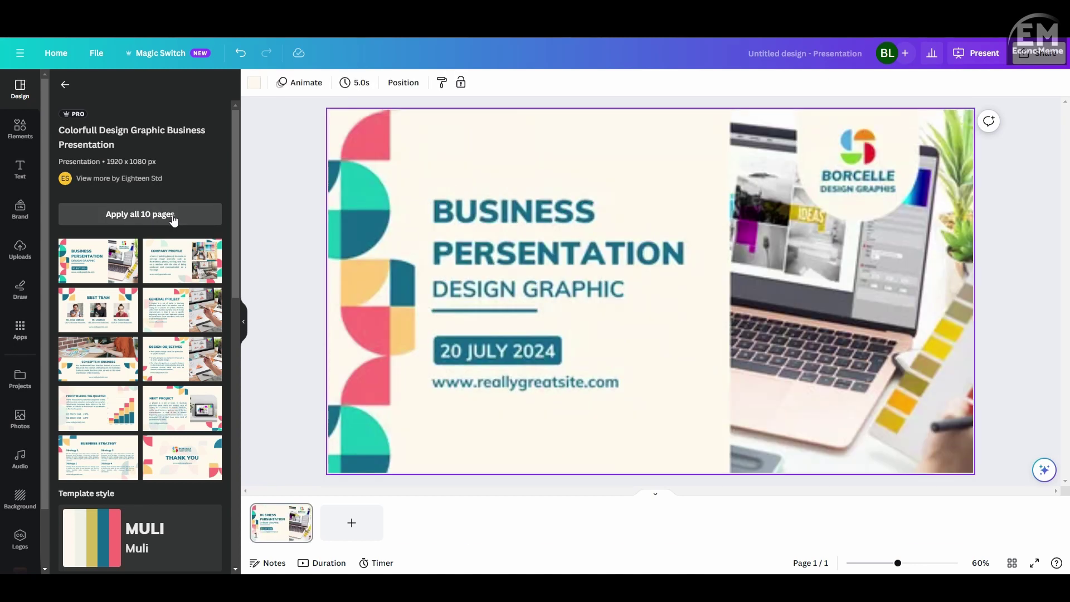
pyautogui.click(173, 220)
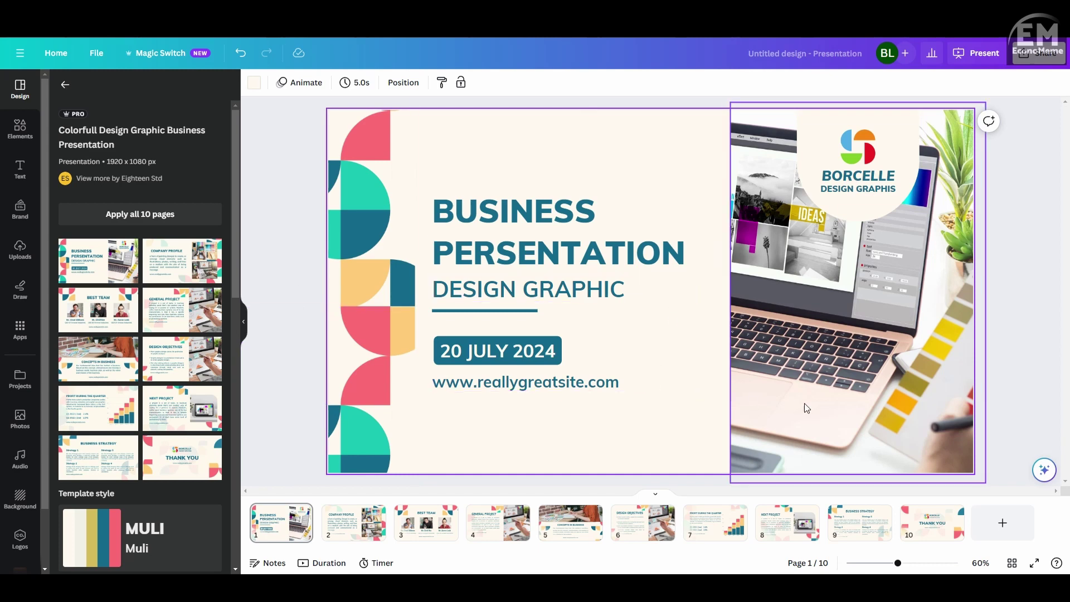
# View each business page from Company Profile through the closing Thank You page, then deselect.
pyautogui.click(371, 516)
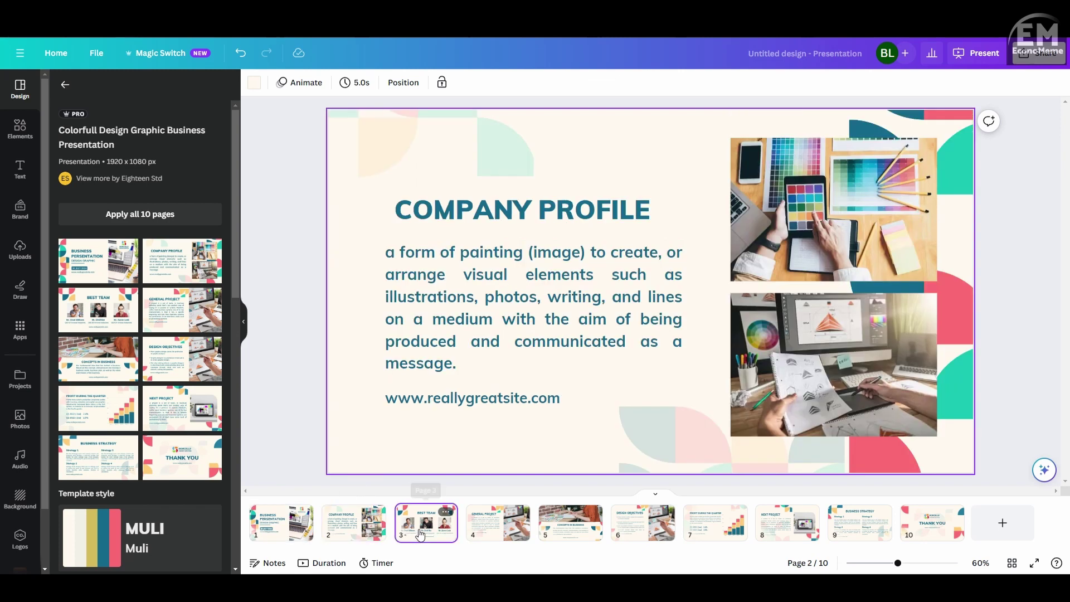
pyautogui.click(421, 536)
pyautogui.click(502, 534)
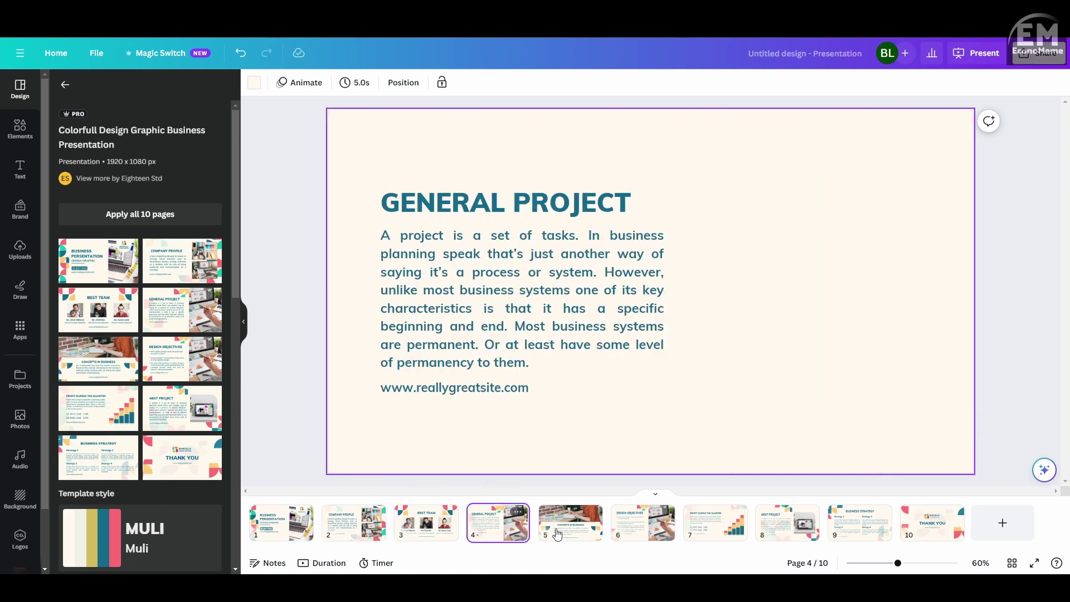
pyautogui.click(569, 527)
pyautogui.click(632, 532)
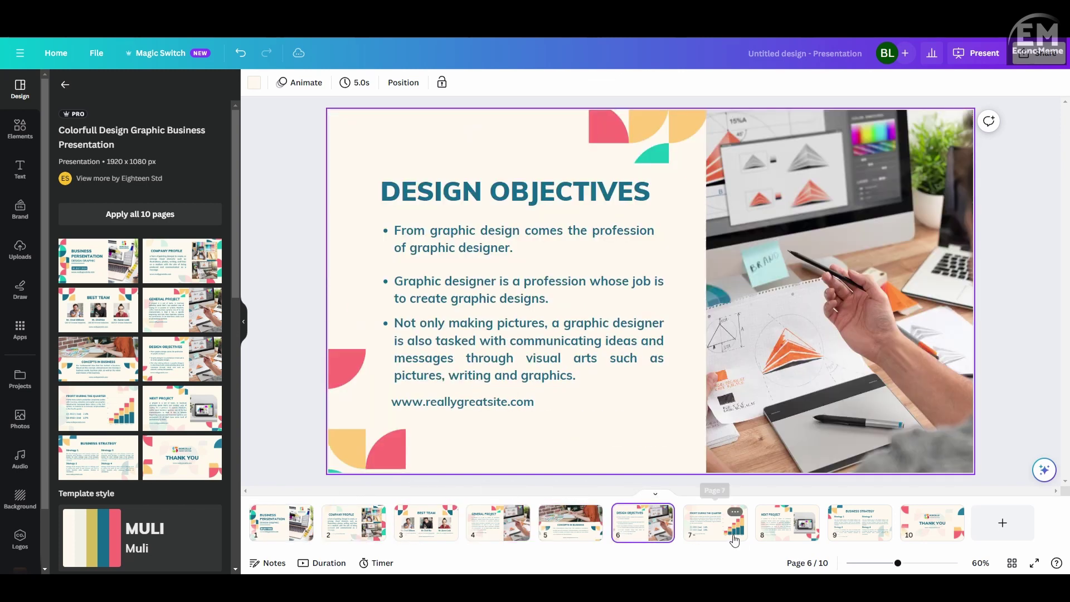
pyautogui.click(728, 538)
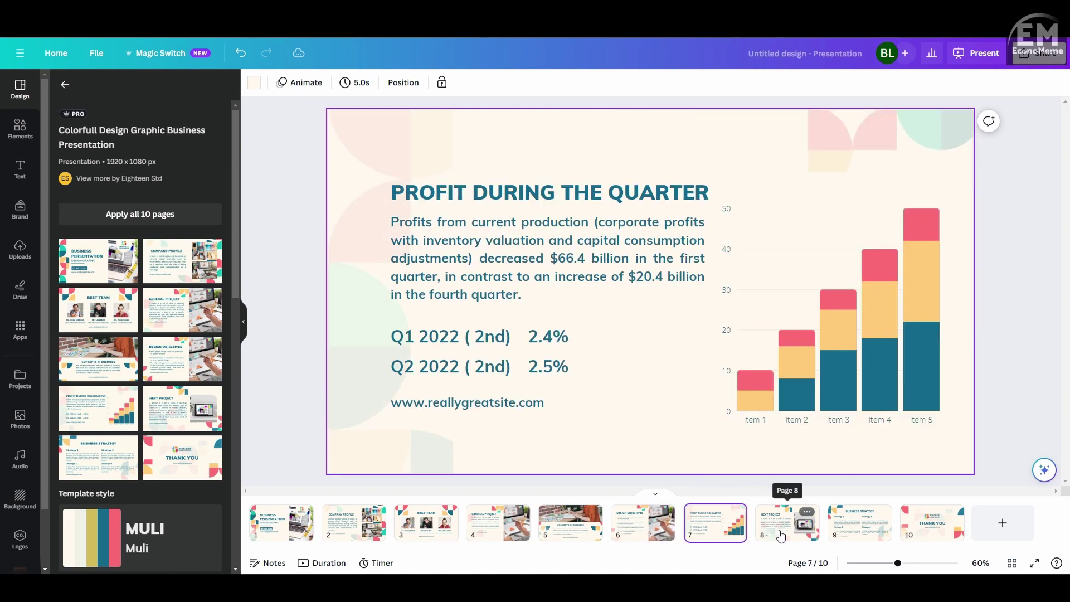
pyautogui.click(781, 536)
pyautogui.click(859, 536)
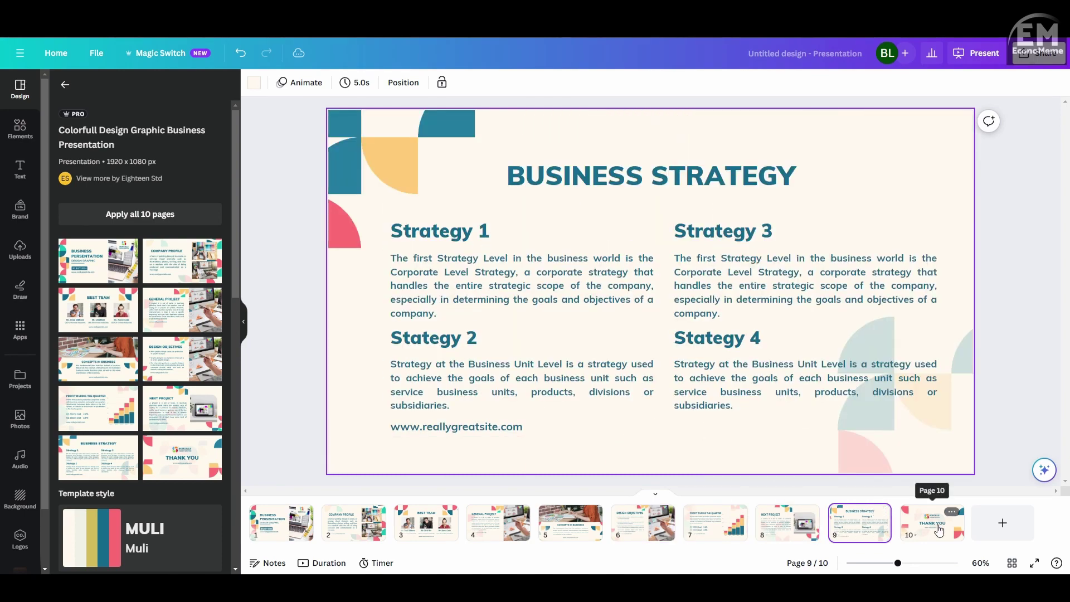
pyautogui.click(939, 531)
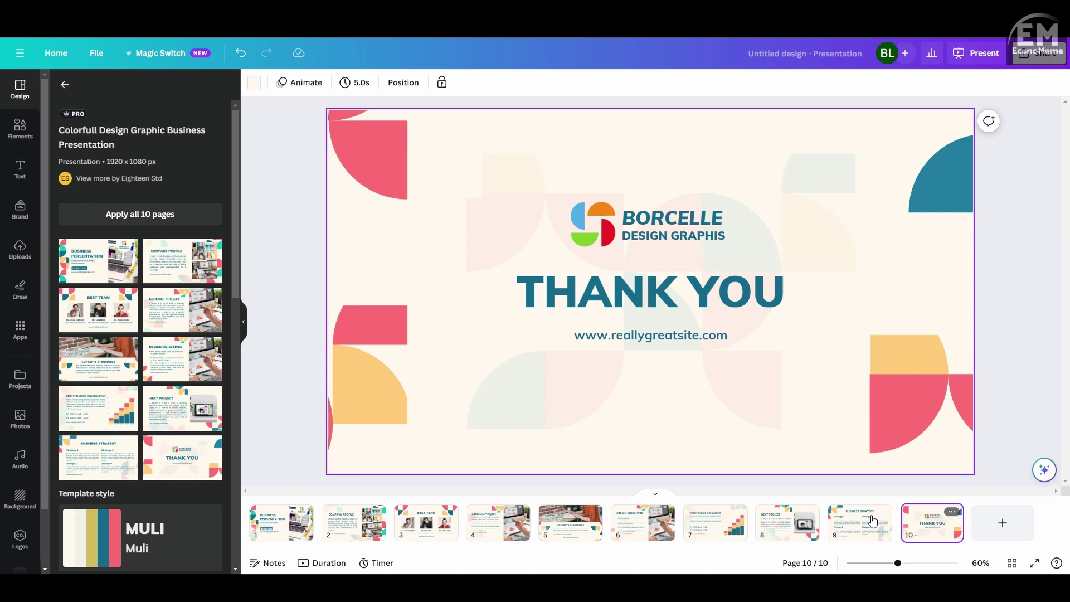
pyautogui.click(284, 216)
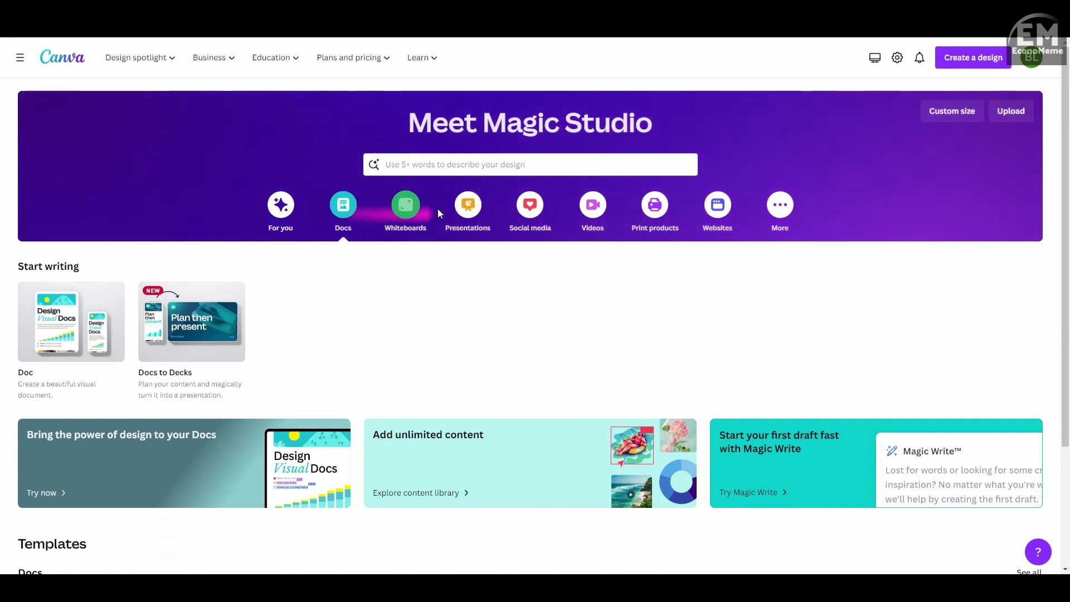
# Switch the home page from the Presentations category to the Docs category.
pyautogui.click(478, 212)
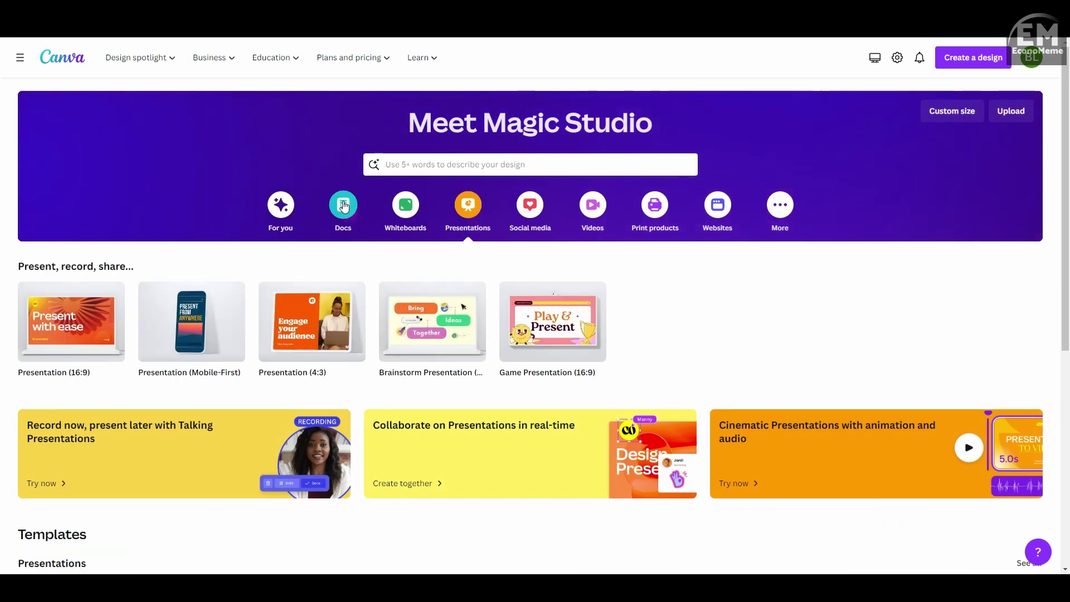
pyautogui.click(344, 218)
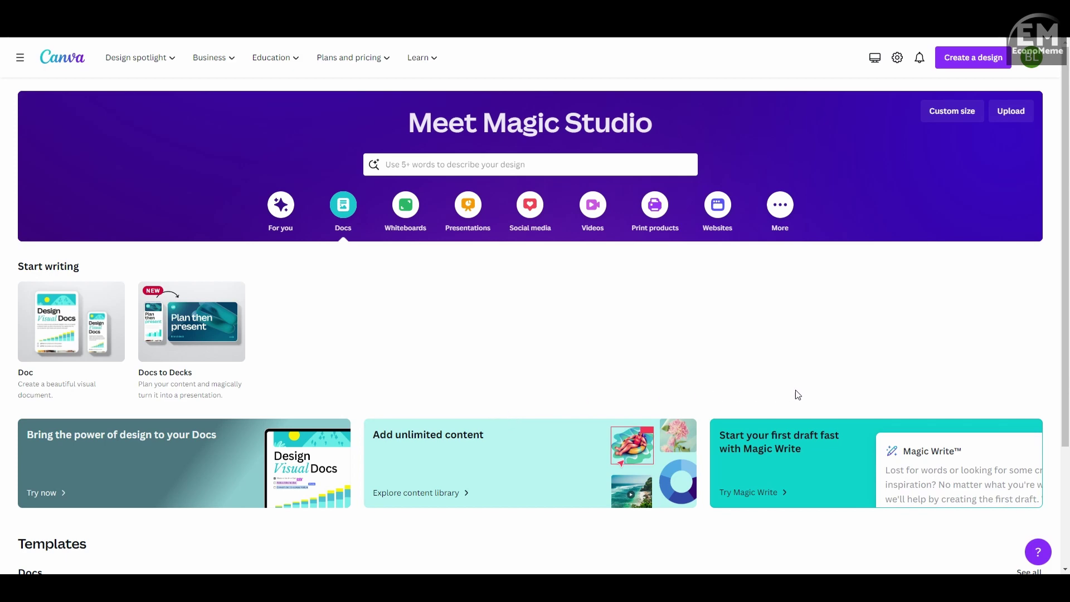
# Start a new Magic Write Doc with a prompt asking for an outline of the top 10 UK travel places.
pyautogui.click(795, 450)
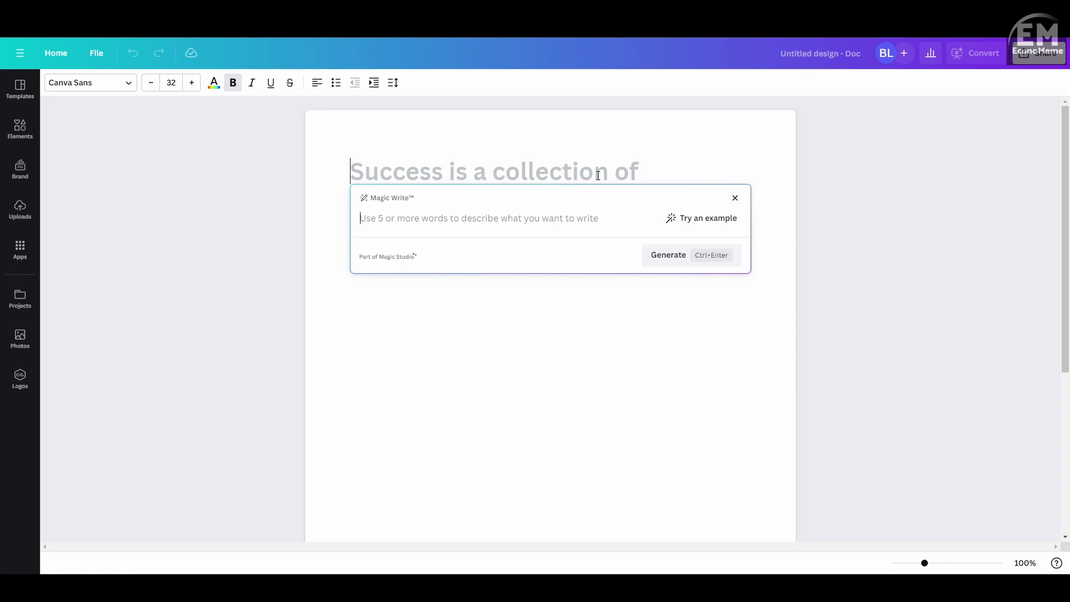
pyautogui.write('Write an outline for Top 10 travel places in UK.')
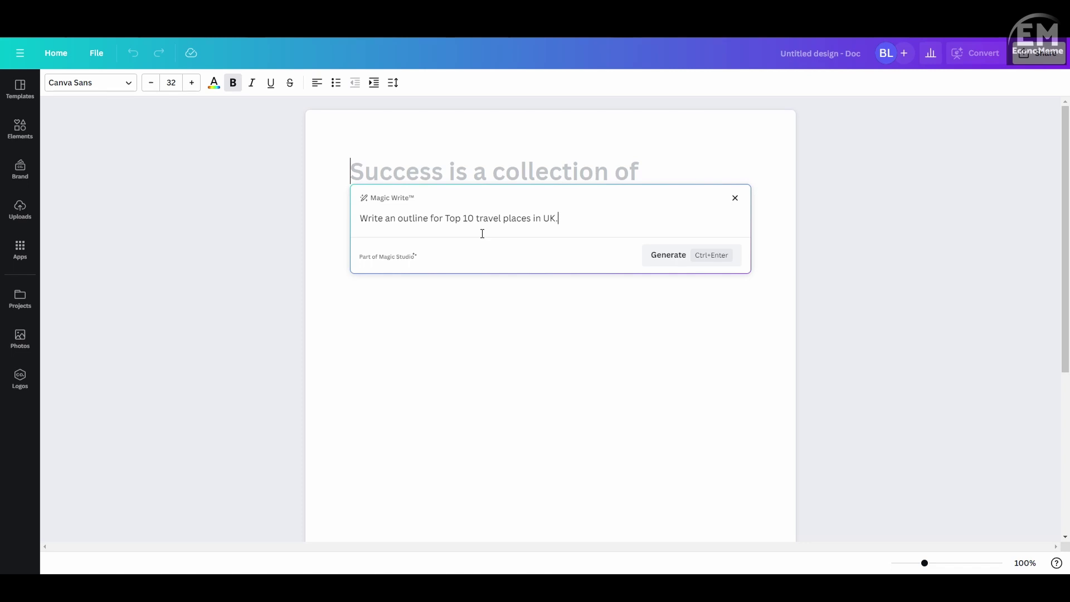
pyautogui.press('Return')
# Generate the UK travel outline and inspect its Introduction, Top 10 Travel Places and London sections.
pyautogui.click(680, 262)
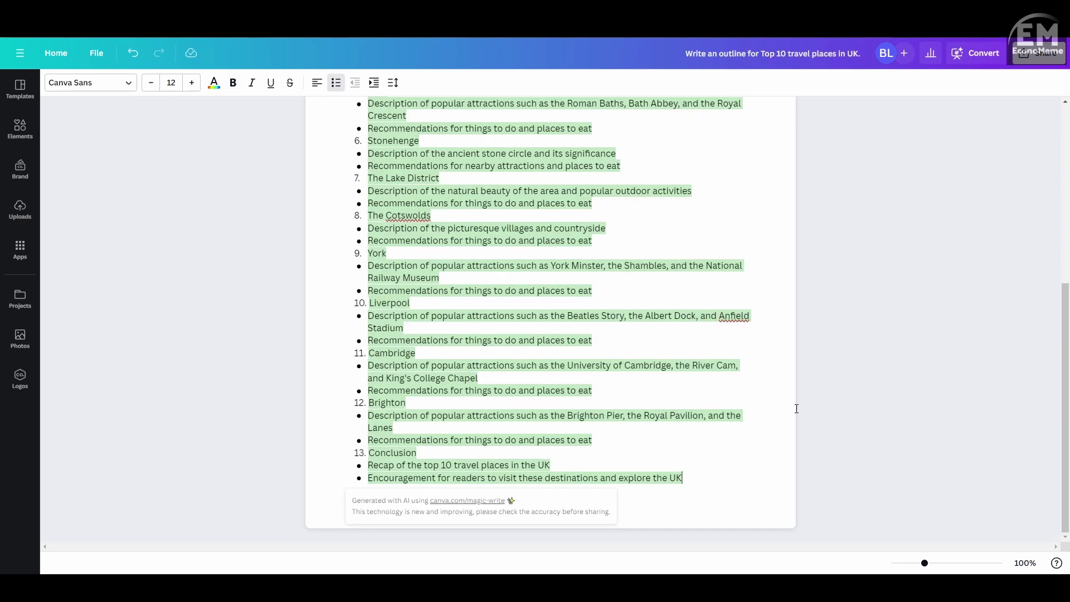
pyautogui.scroll(6, 769, 391)
pyautogui.click(753, 363)
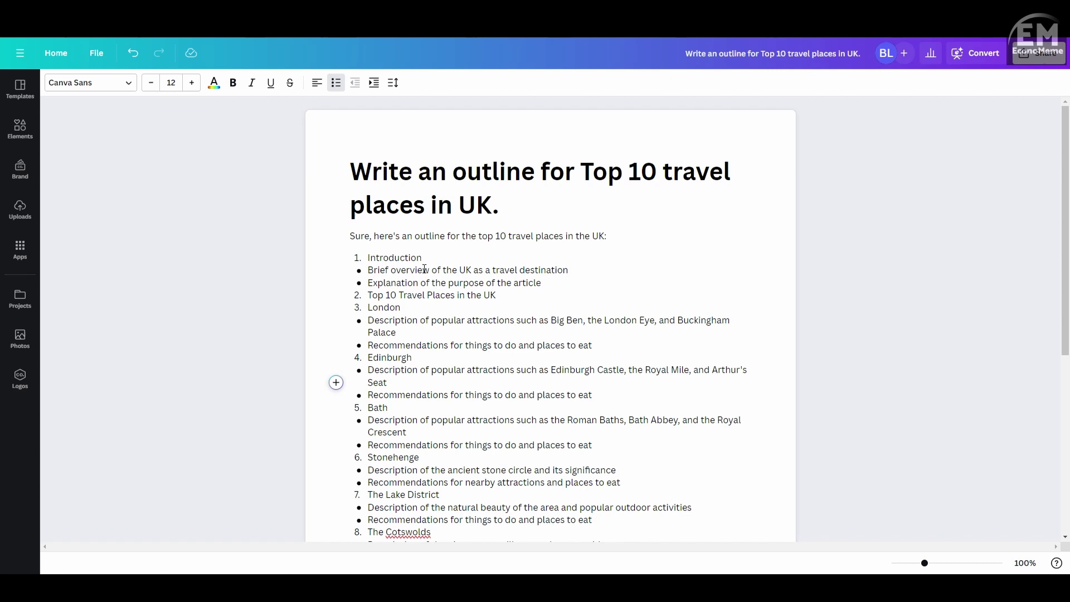
pyautogui.moveTo(549, 286); pyautogui.dragTo(368, 258)
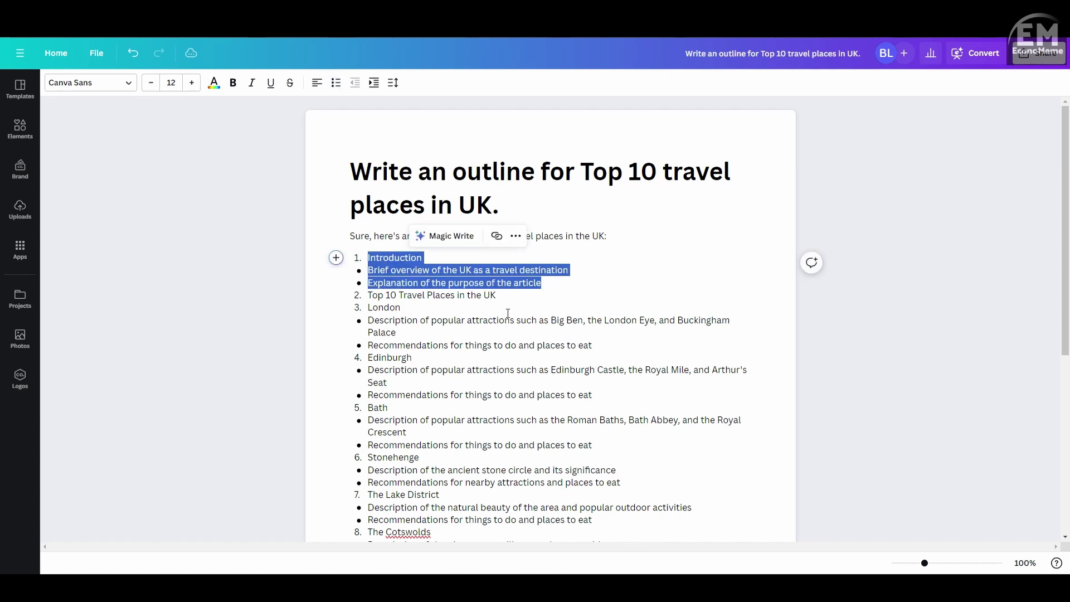
pyautogui.click(402, 308)
pyautogui.moveTo(368, 295); pyautogui.dragTo(652, 353)
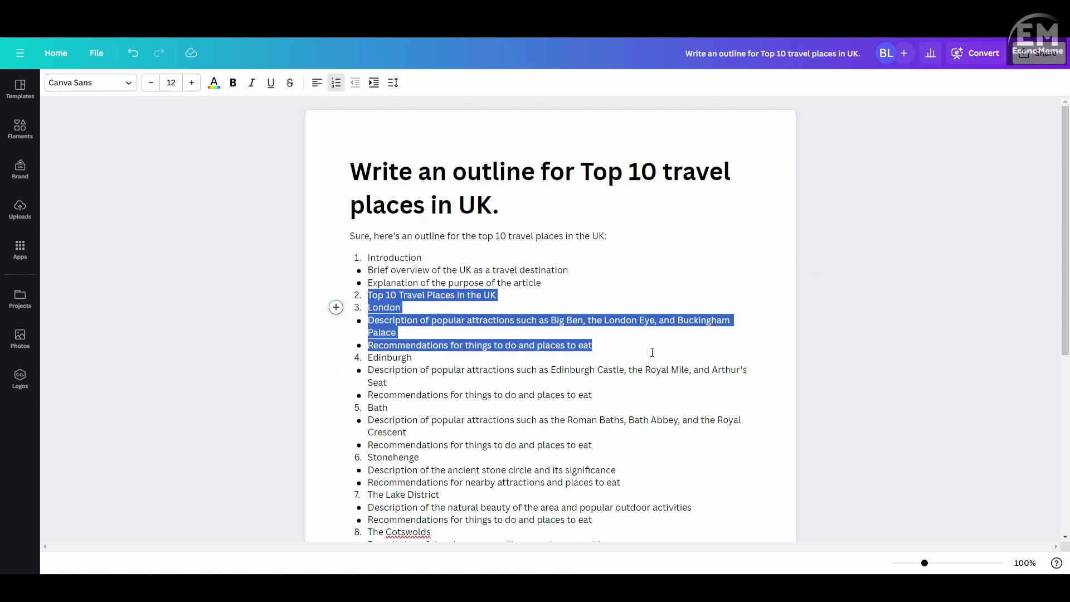
pyautogui.click(634, 353)
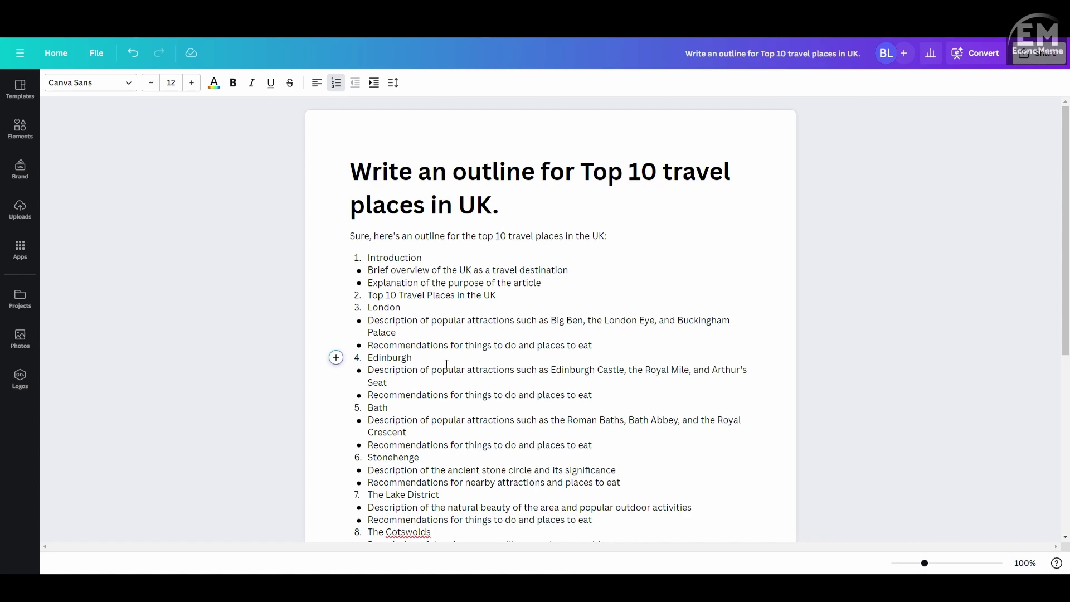
# Check the end of the outline, then open the insert actions beside the Introduction line.
pyautogui.scroll(-6, 632, 356)
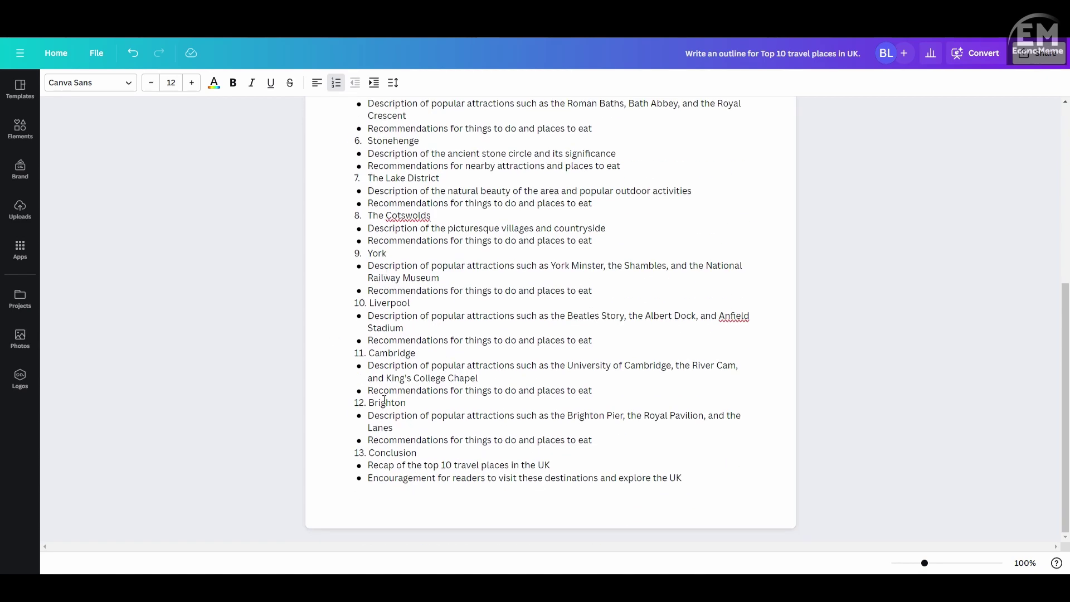
pyautogui.click(722, 485)
pyautogui.scroll(6, 721, 485)
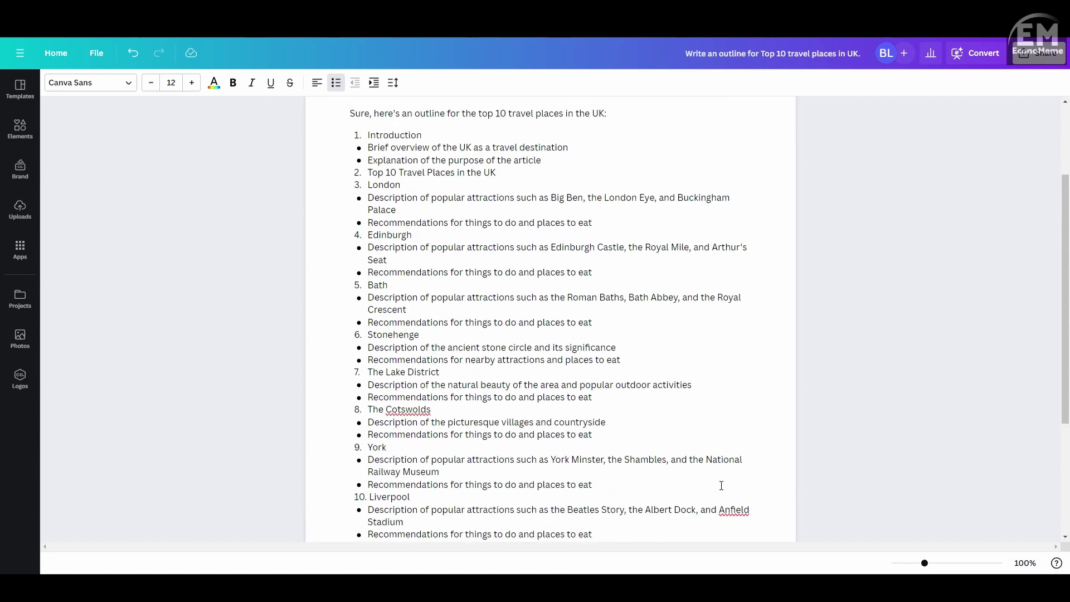
pyautogui.click(394, 258)
pyautogui.click(337, 259)
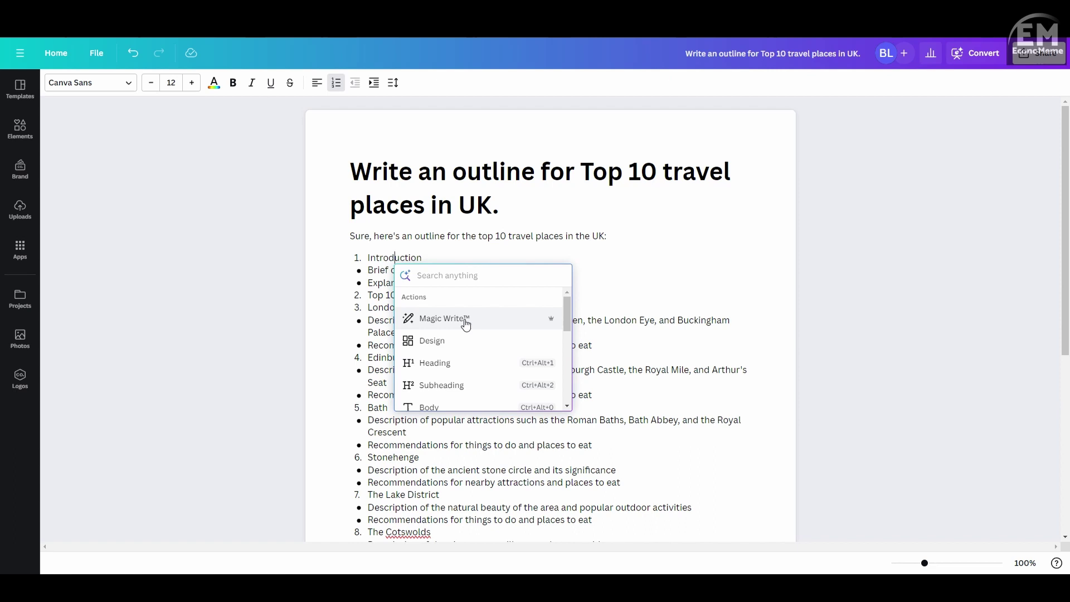
# Run Magic Write with 'Write detail content for this introduction' below Introduction and keep the reply.
pyautogui.click(466, 326)
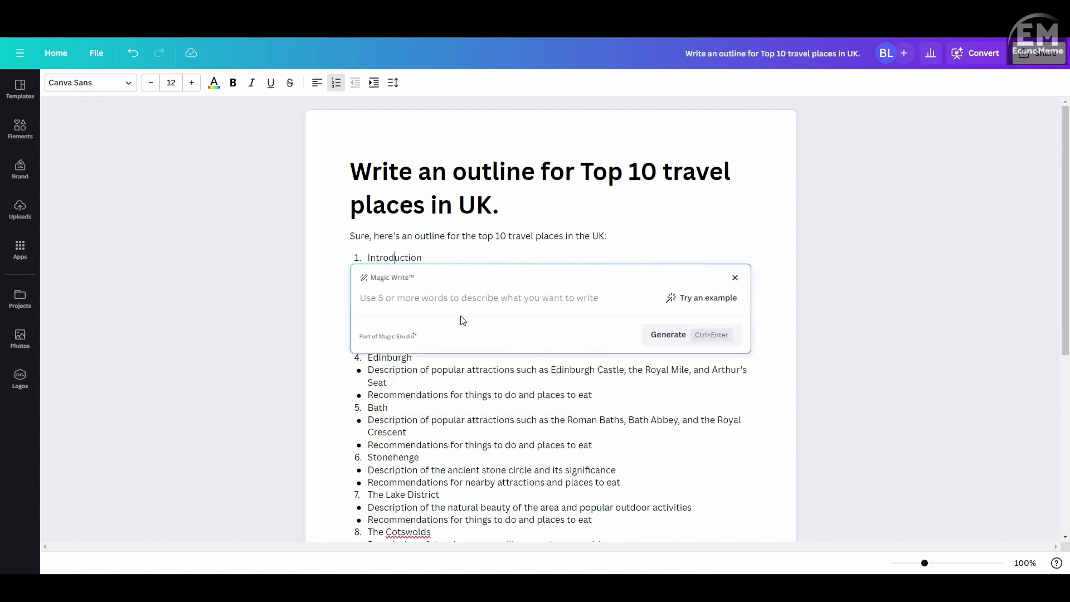
pyautogui.write('Write ')
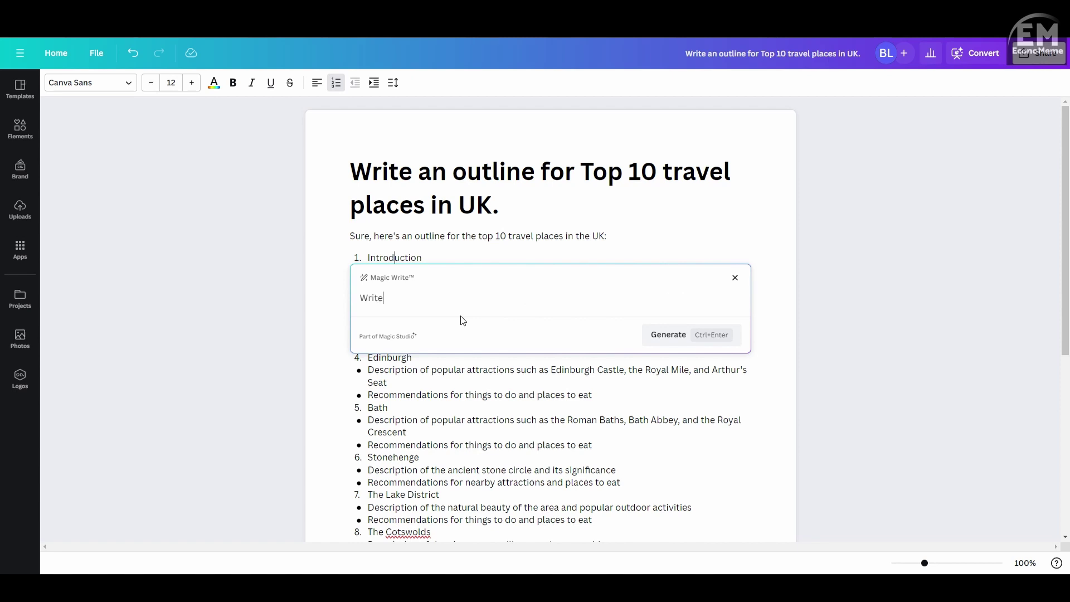
pyautogui.write('detail content for this introduction')
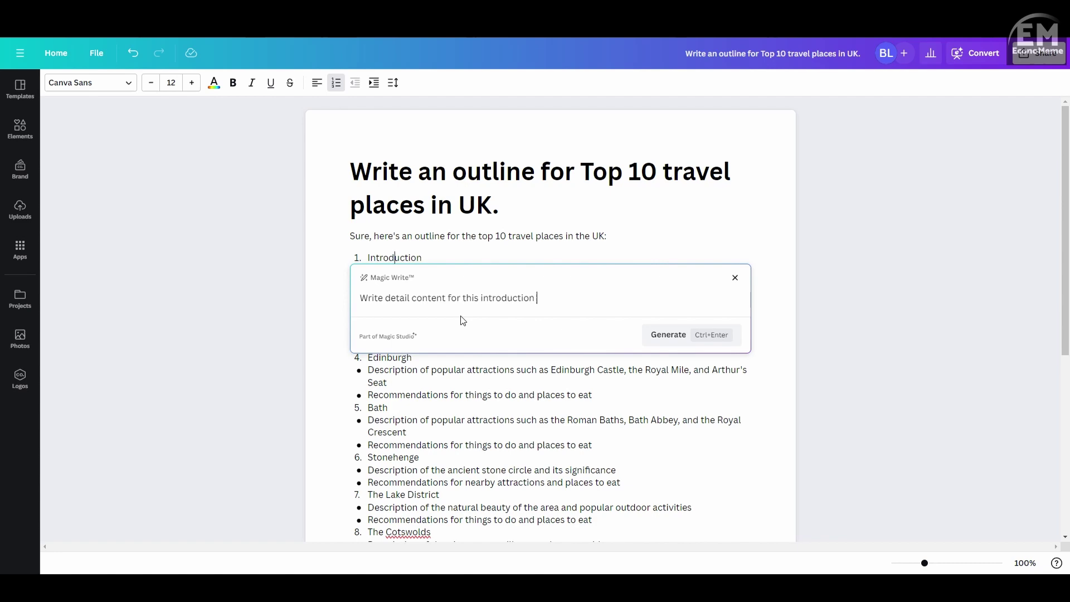
pyautogui.press('Return')
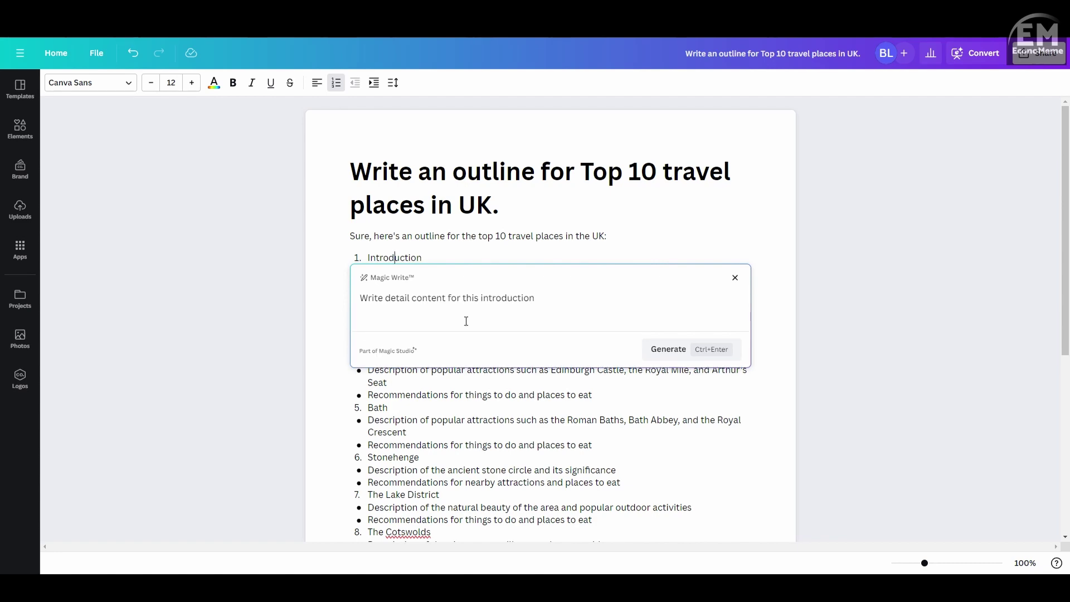
pyautogui.press('BackSpace')
pyautogui.hotkey('ctrl', 'Return')
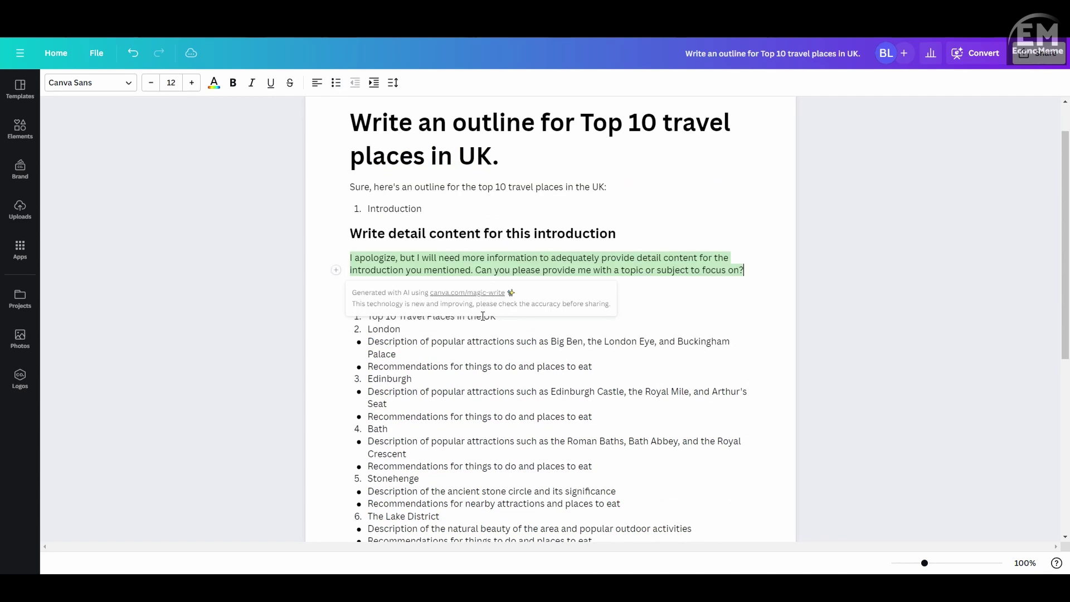
pyautogui.click(700, 303)
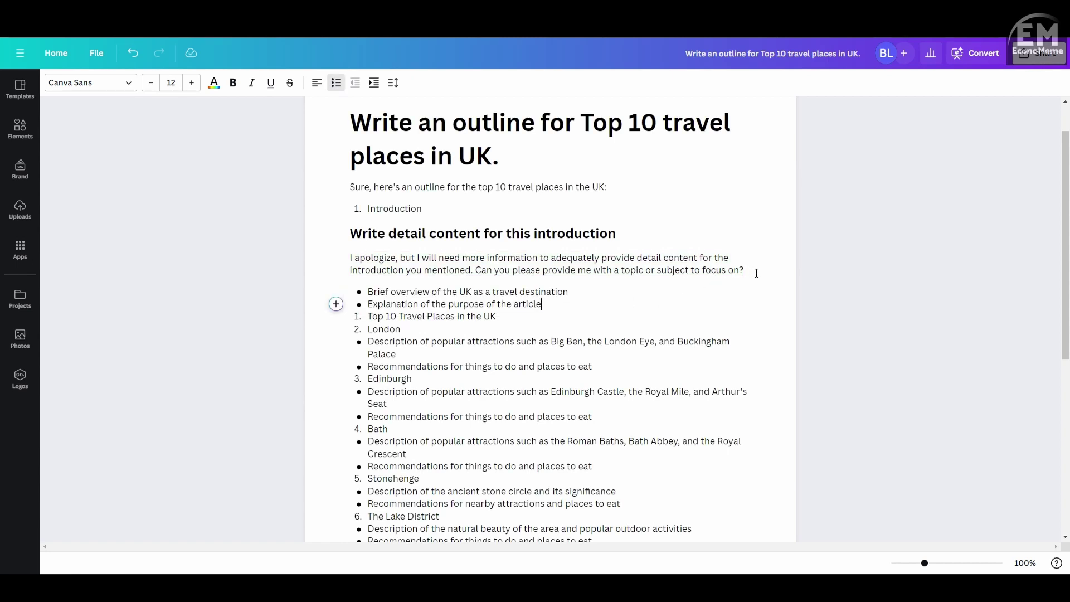
# Delete the prompt and unhelpful reply, then use Continue writing on the Introduction bullets.
pyautogui.moveTo(753, 270); pyautogui.dragTo(350, 233)
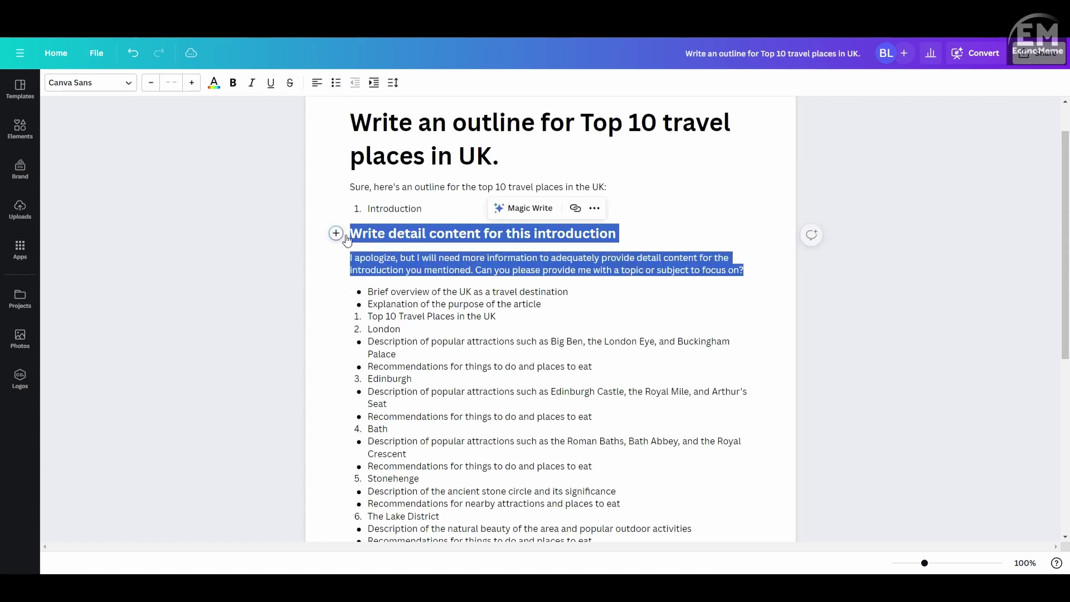
pyautogui.press('BackSpace')
pyautogui.press('BackSpace')
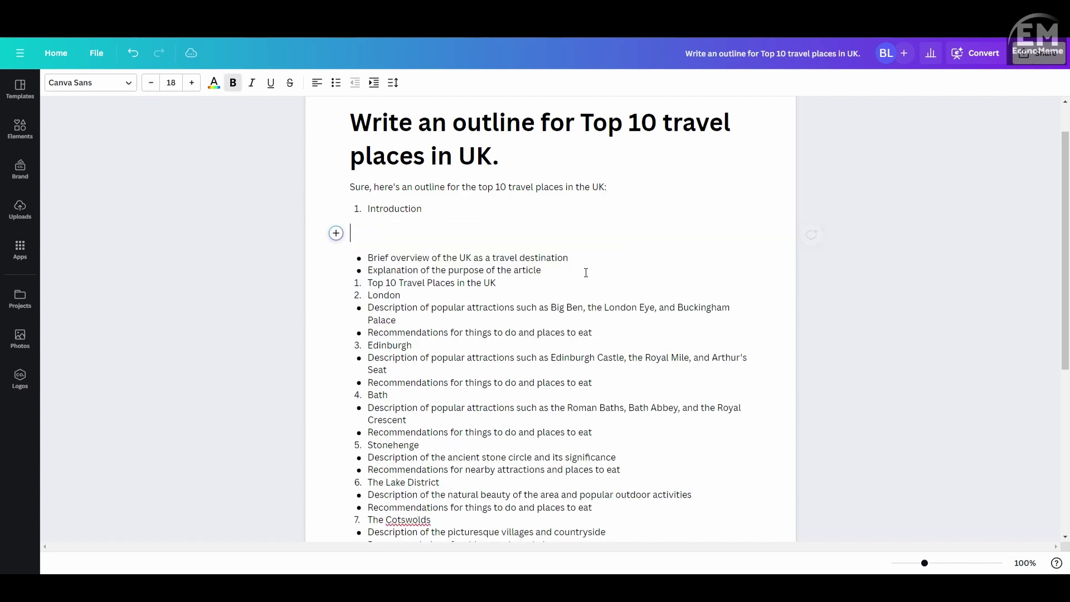
pyautogui.moveTo(544, 235); pyautogui.dragTo(356, 218)
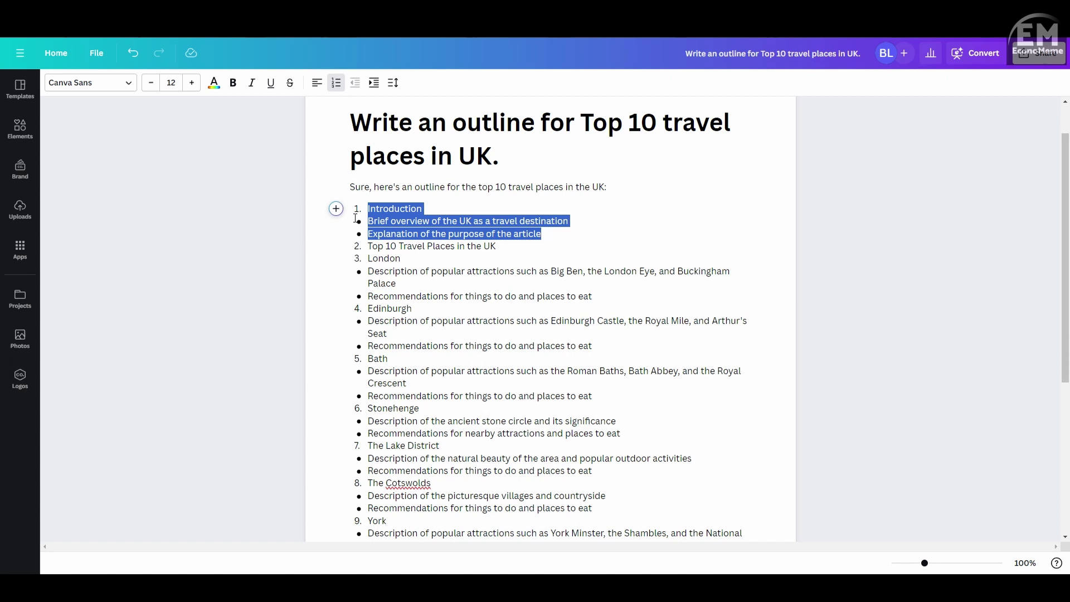
pyautogui.click(452, 189)
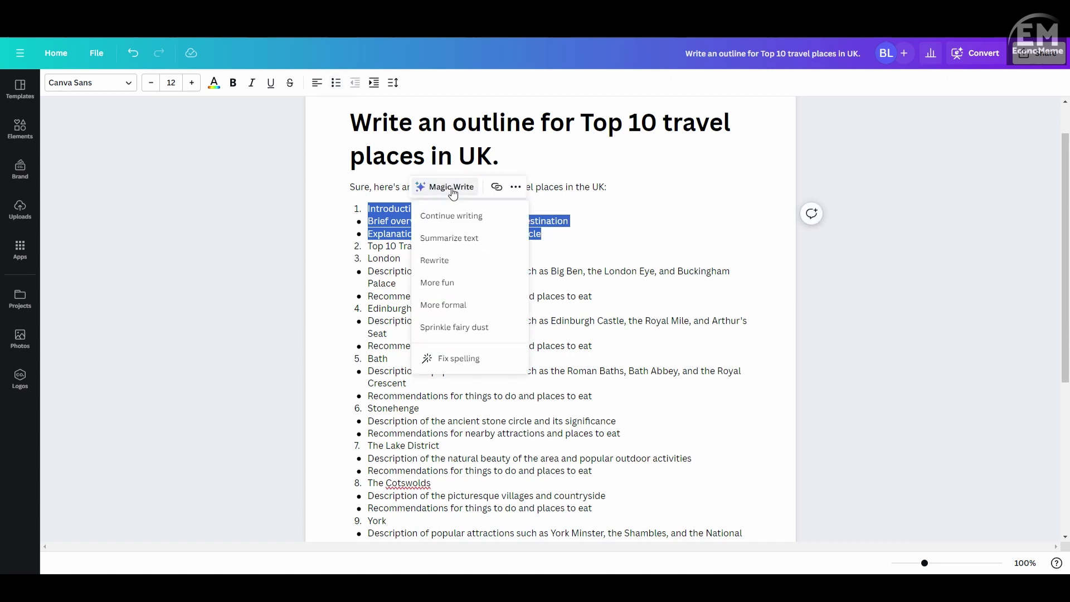
pyautogui.click(506, 228)
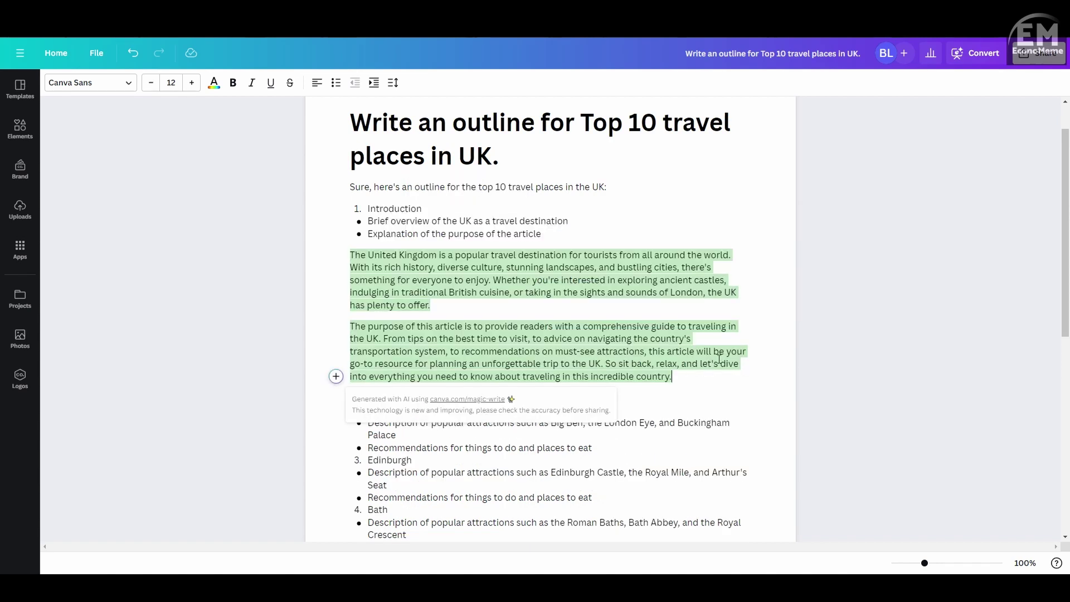
pyautogui.click(713, 392)
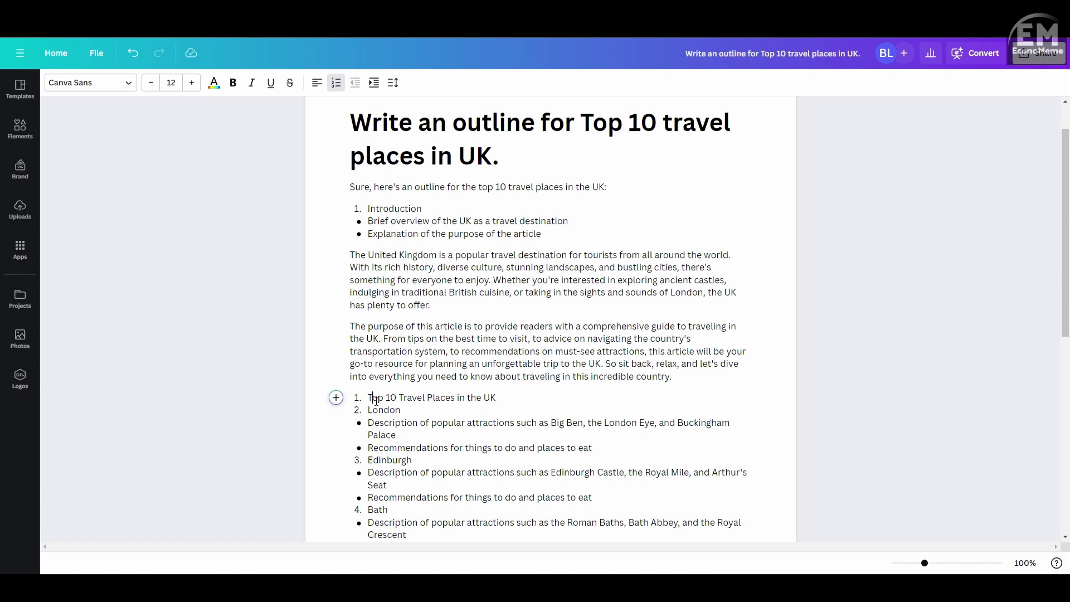
# Delete the 'Top 10 Travel Places in the UK' line and the empty line it leaves.
pyautogui.moveTo(368, 399); pyautogui.dragTo(517, 399)
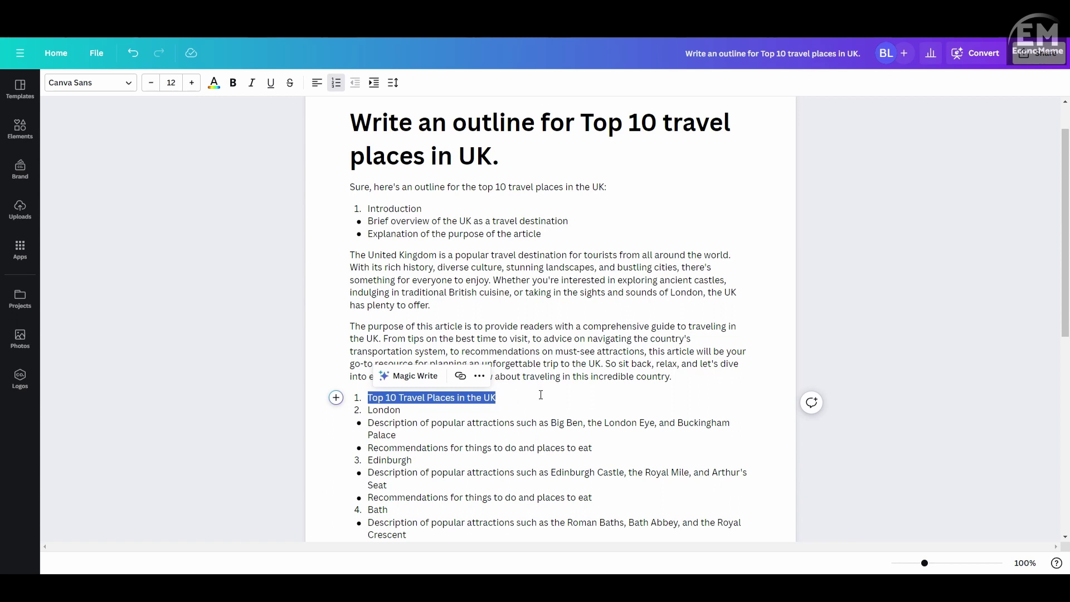
pyautogui.press('BackSpace')
pyautogui.press('BackSpace')
pyautogui.press('BackSpace')
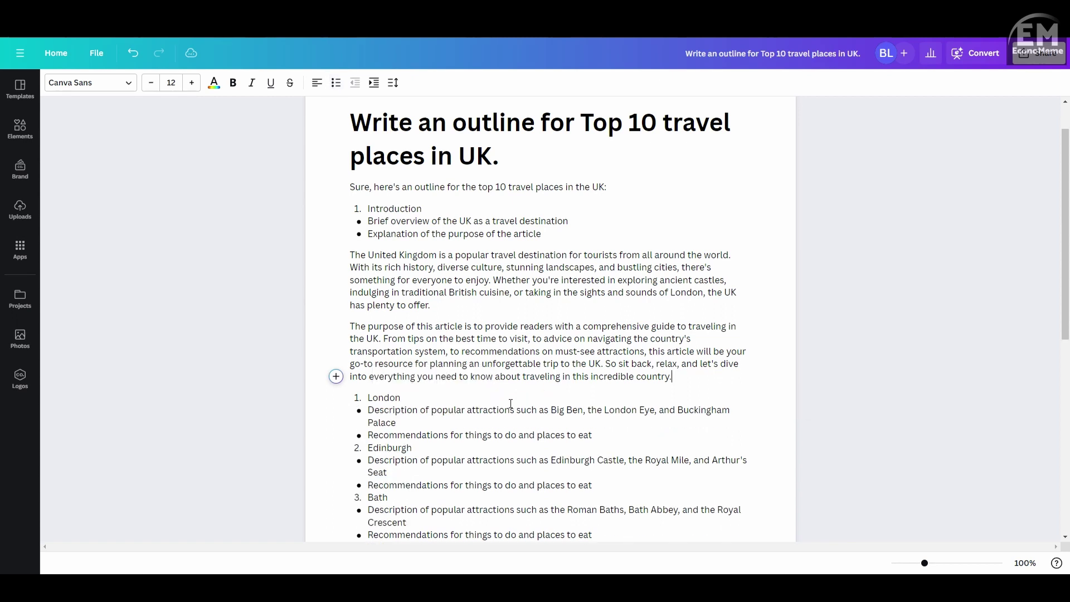
pyautogui.click(367, 399)
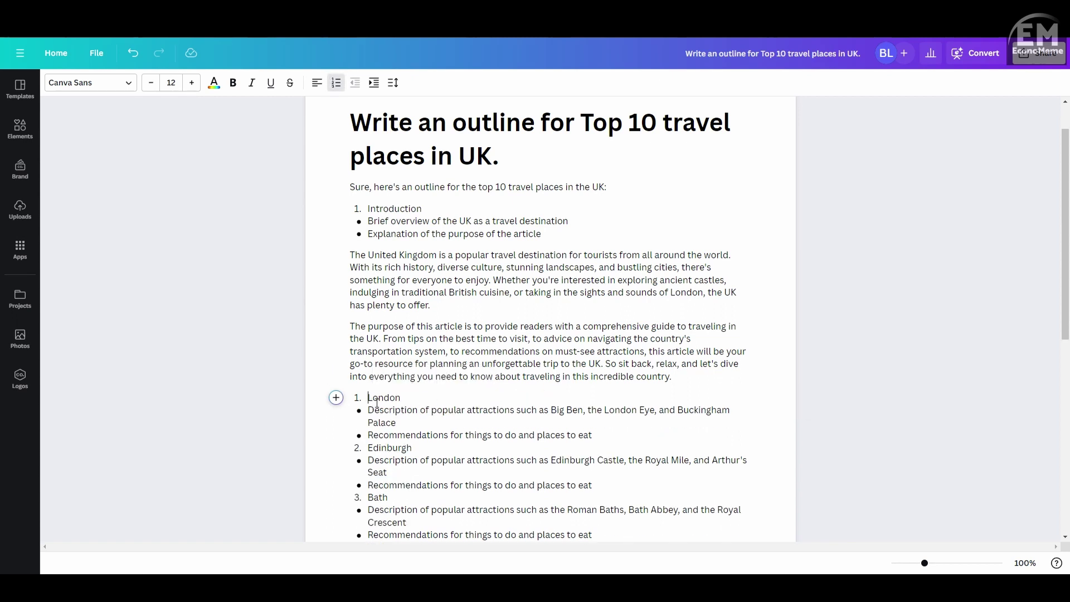
# Use Magic Write's Continue writing on the London item and its bullets to add London paragraphs.
pyautogui.moveTo(369, 399); pyautogui.dragTo(612, 441)
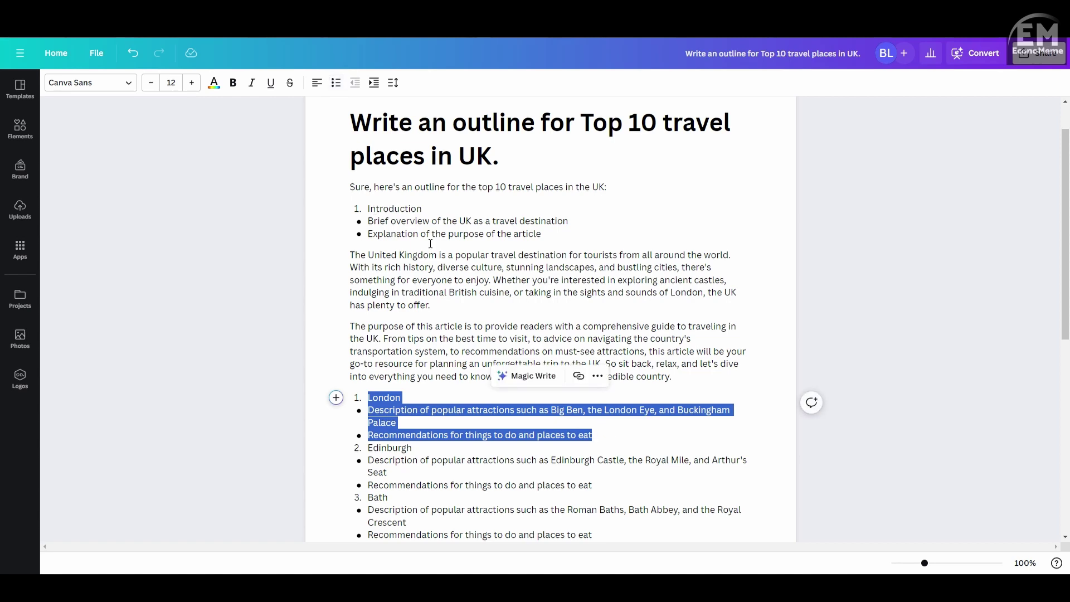
pyautogui.scroll(-3, 494, 322)
pyautogui.click(499, 190)
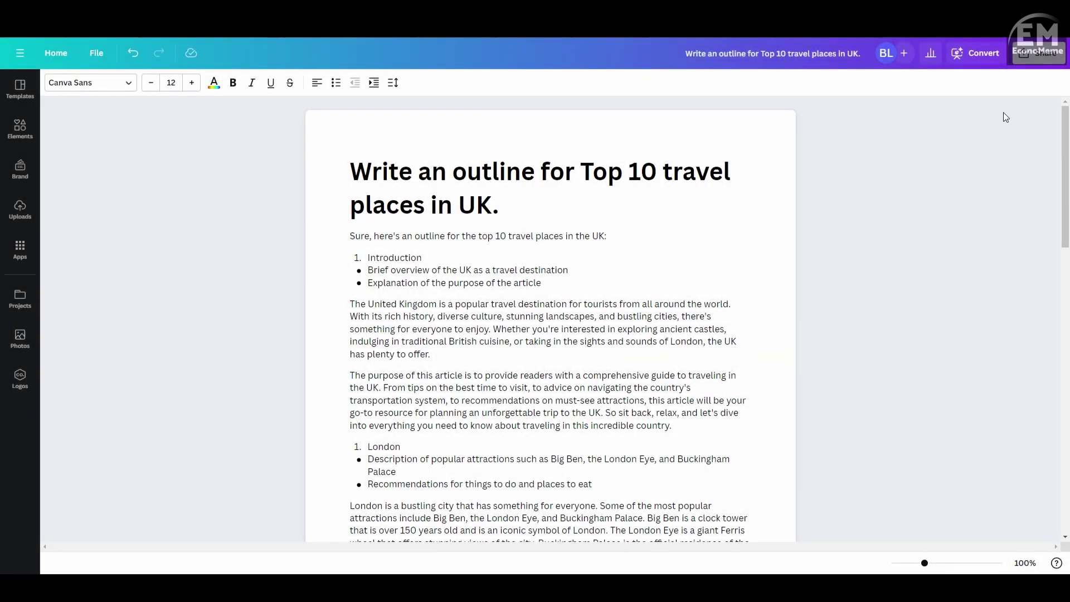
pyautogui.scroll(-6, 390, 237)
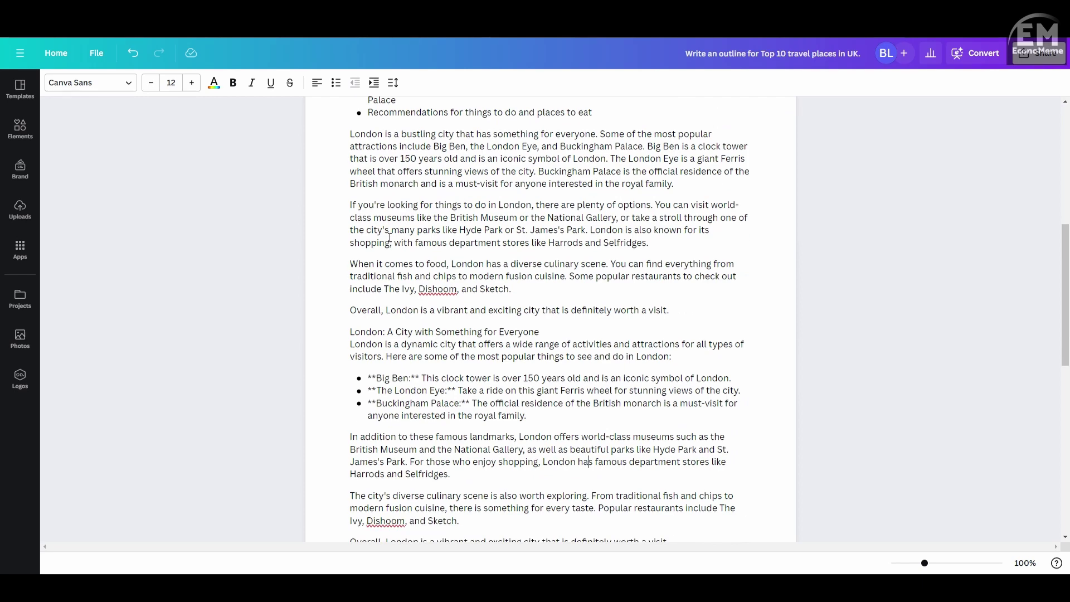
pyautogui.scroll(6, 501, 331)
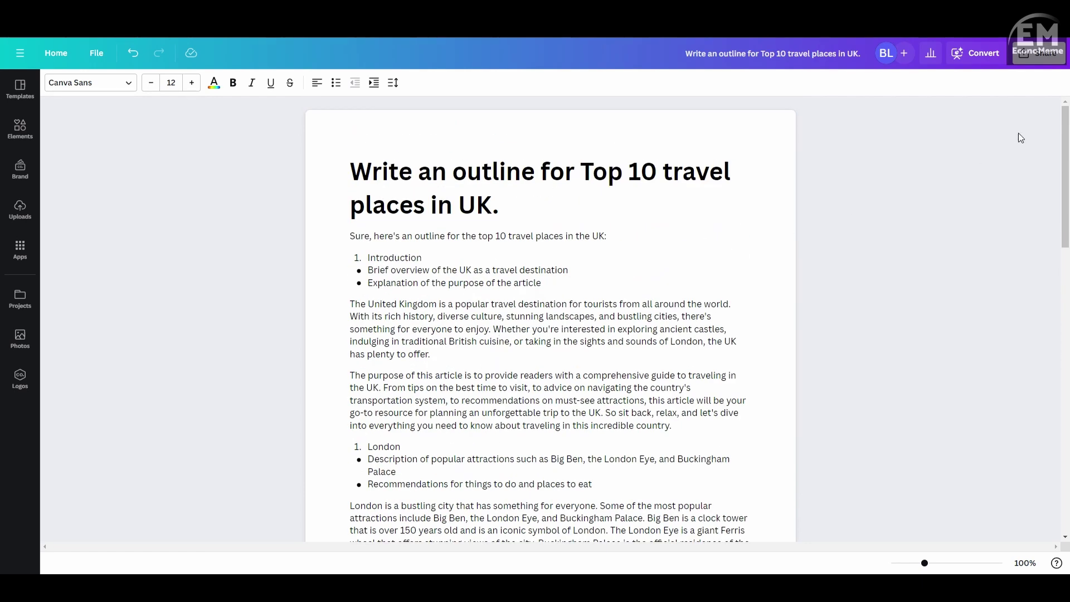
# Confirm the PDF Standard download size is A4, then return to the Share panel.
pyautogui.click(1038, 52)
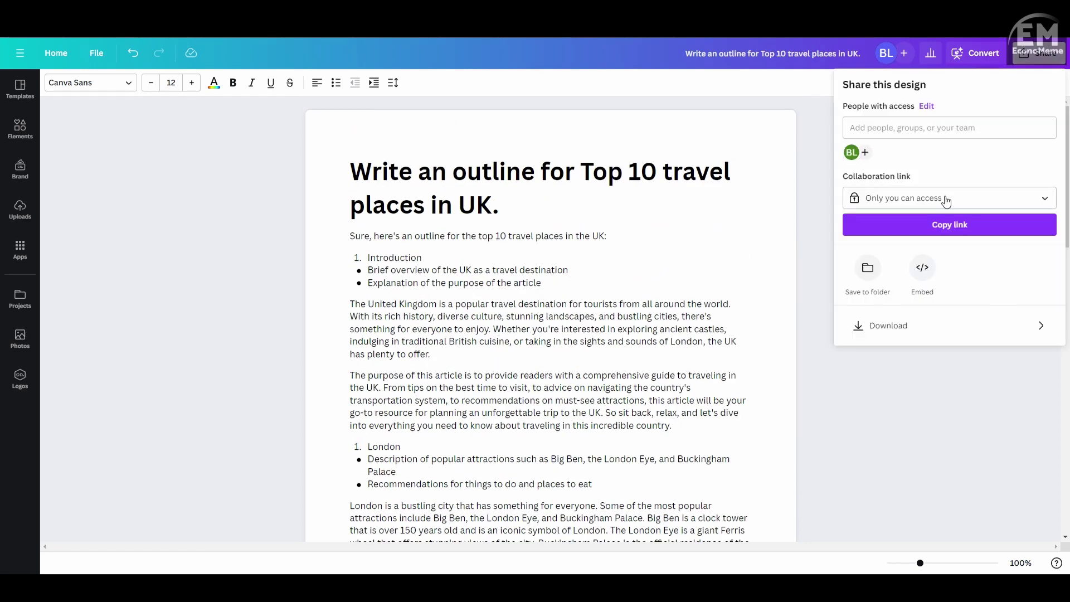
pyautogui.click(892, 326)
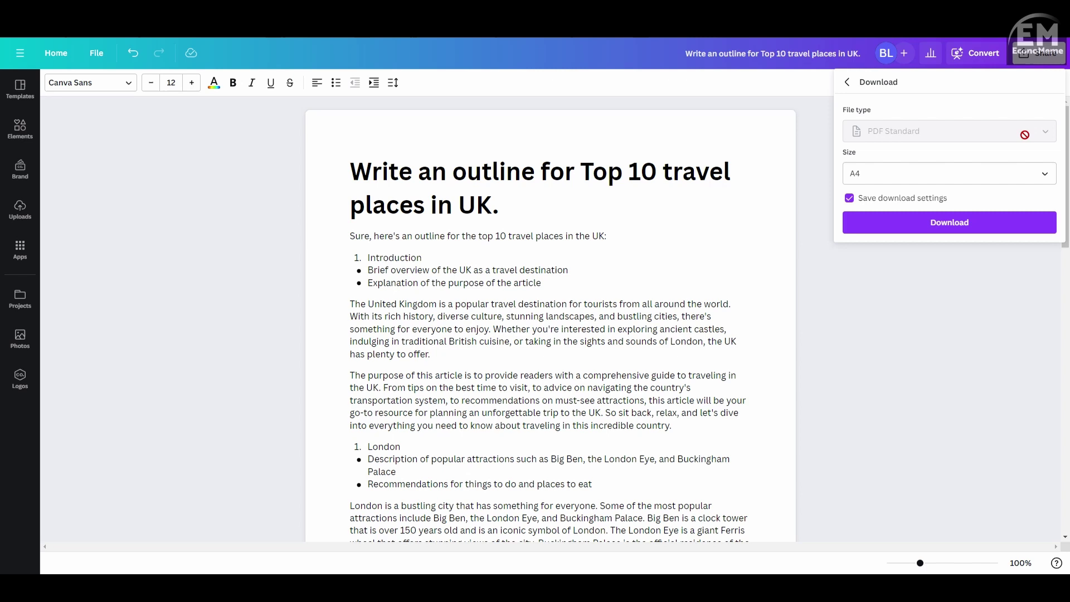
pyautogui.click(925, 181)
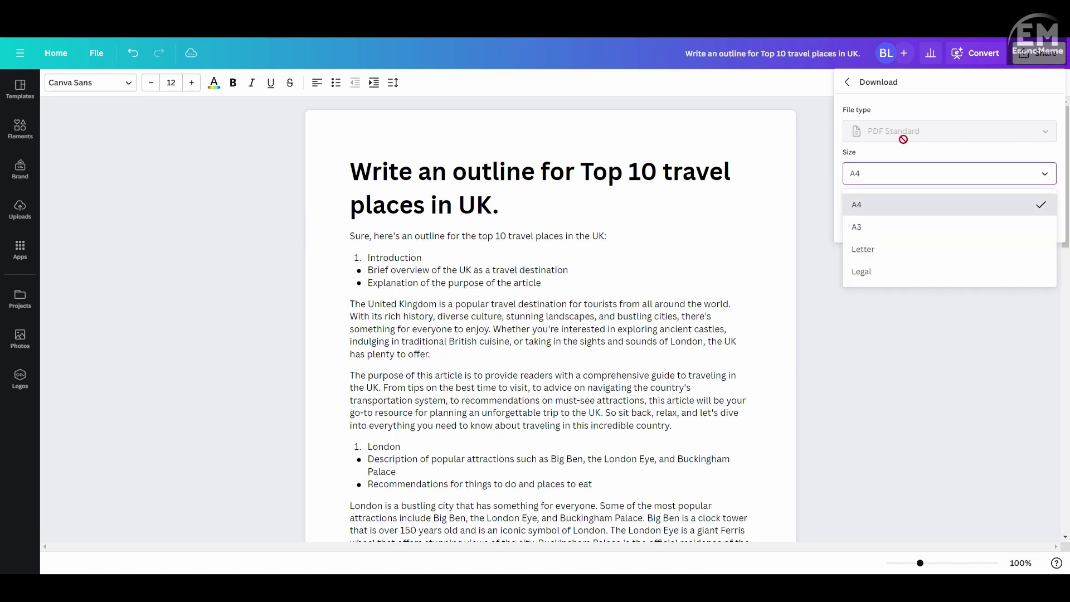
pyautogui.click(1031, 204)
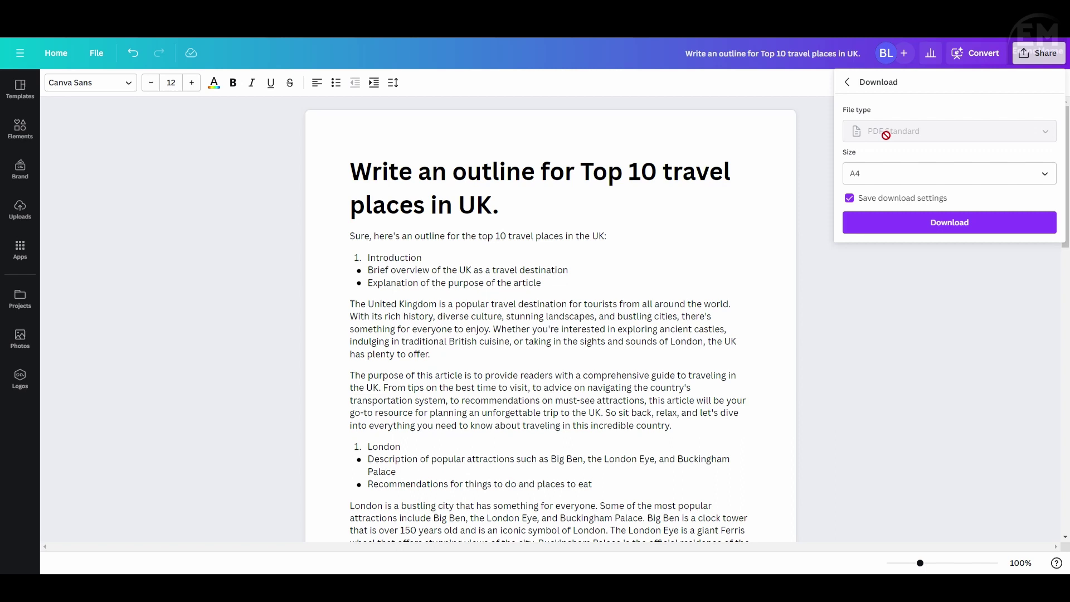
pyautogui.click(850, 83)
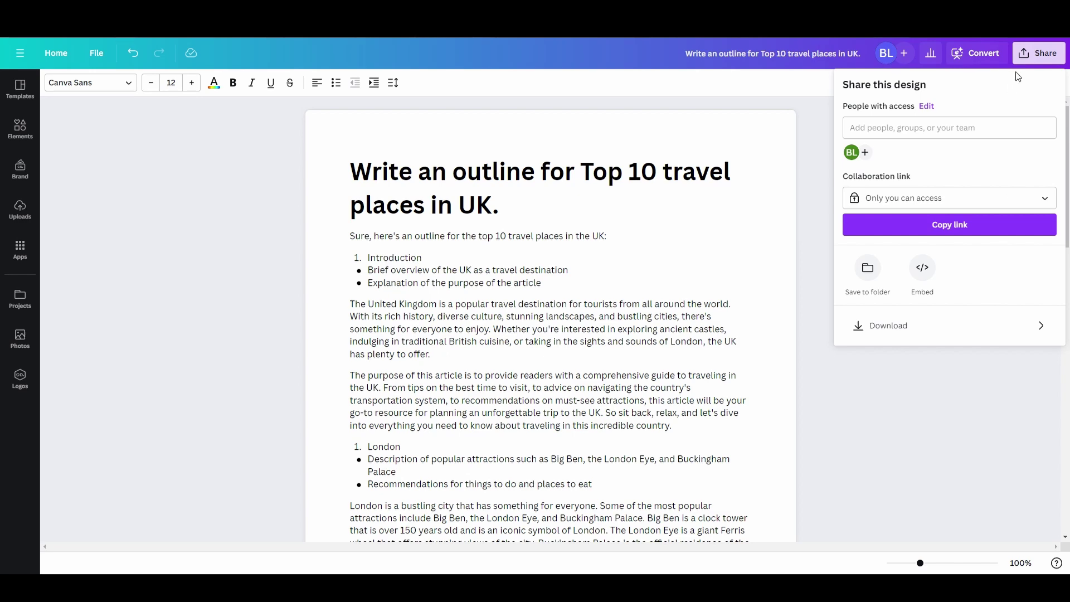
# Dismiss the Share panel and bring the UK travel outline back into view from the top.
pyautogui.click(807, 214)
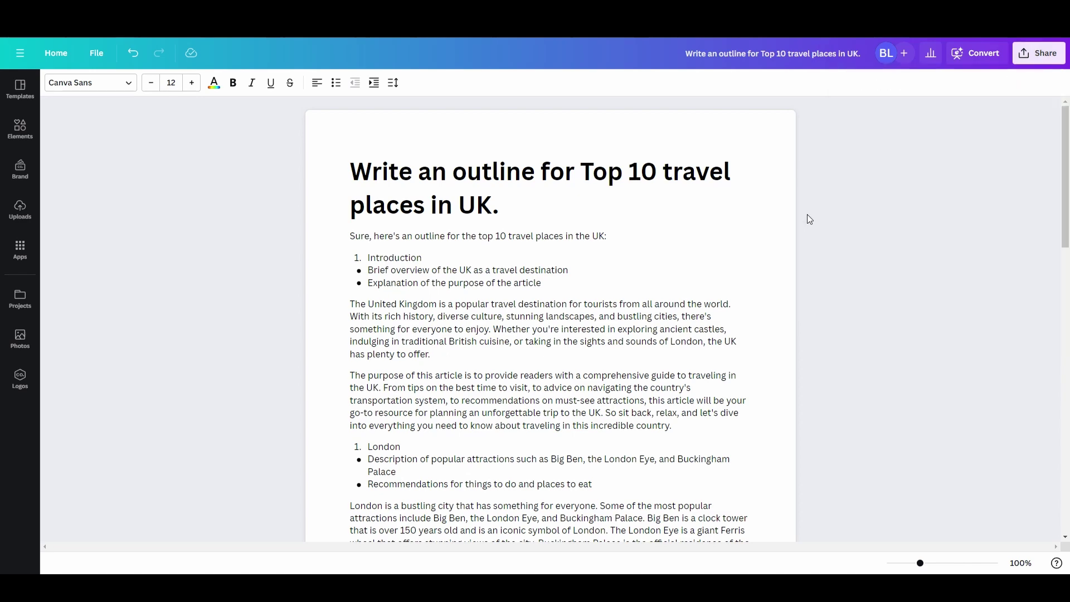
pyautogui.scroll(-3, 809, 217)
pyautogui.scroll(3, 808, 219)
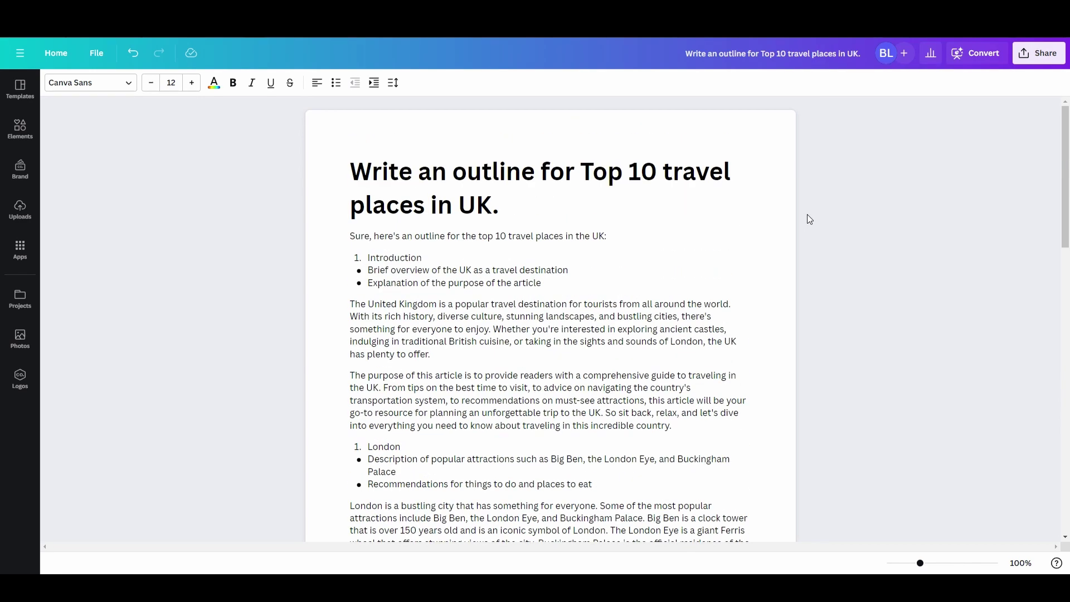